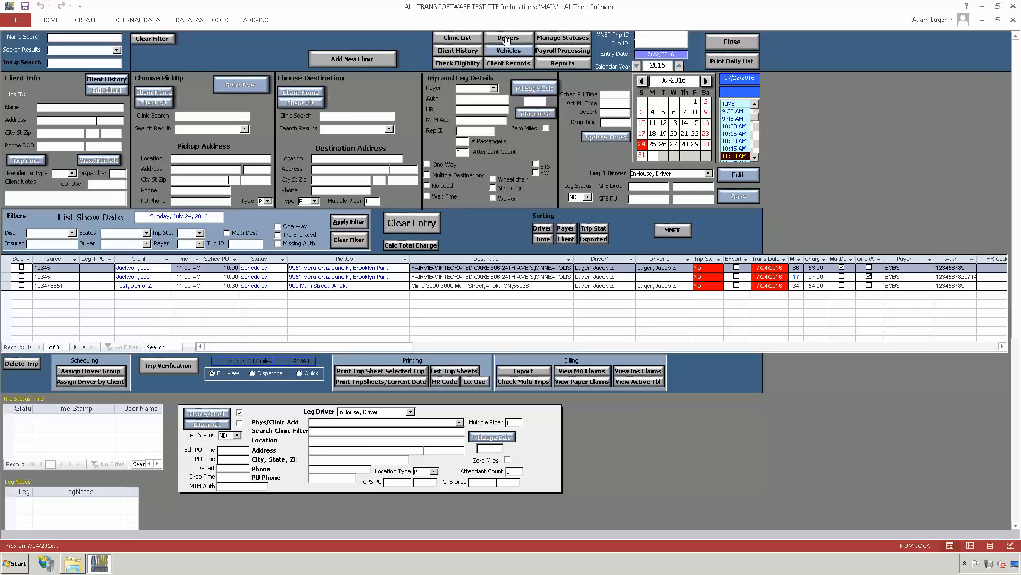
Open driver management and bring up the payroll rate table for the first driver in the list.
click(507, 40)
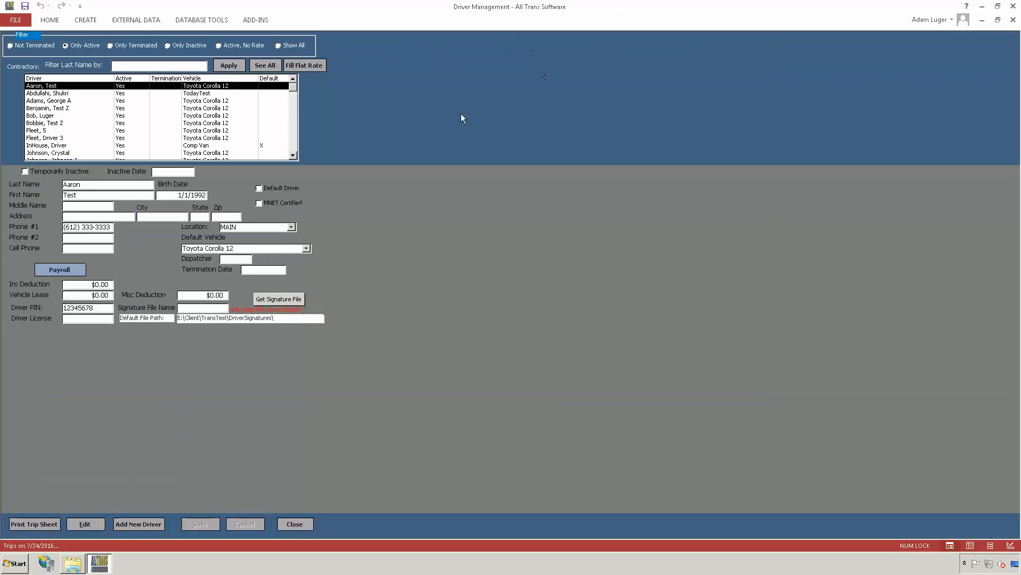
click(54, 94)
click(55, 101)
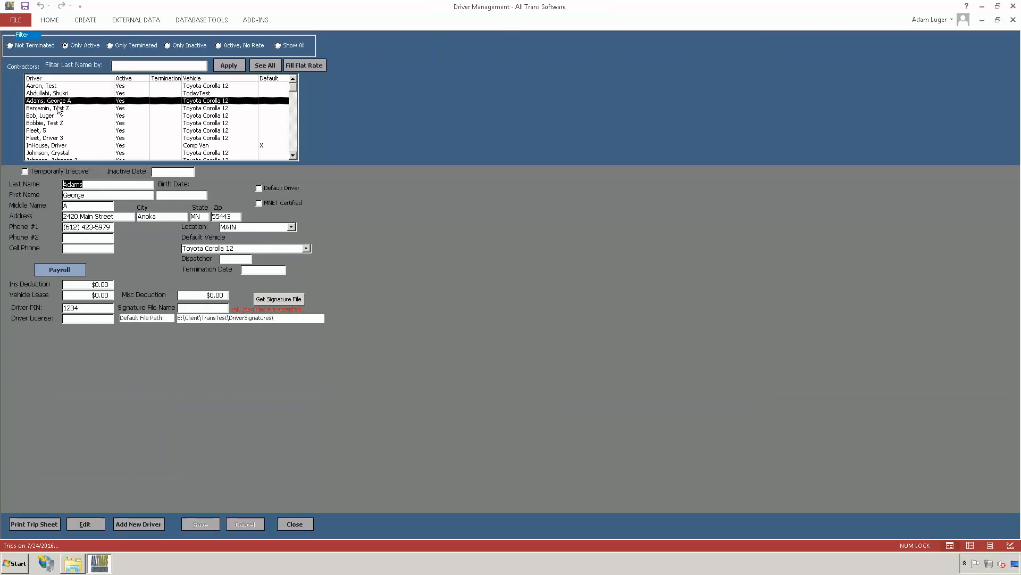
click(56, 108)
click(53, 86)
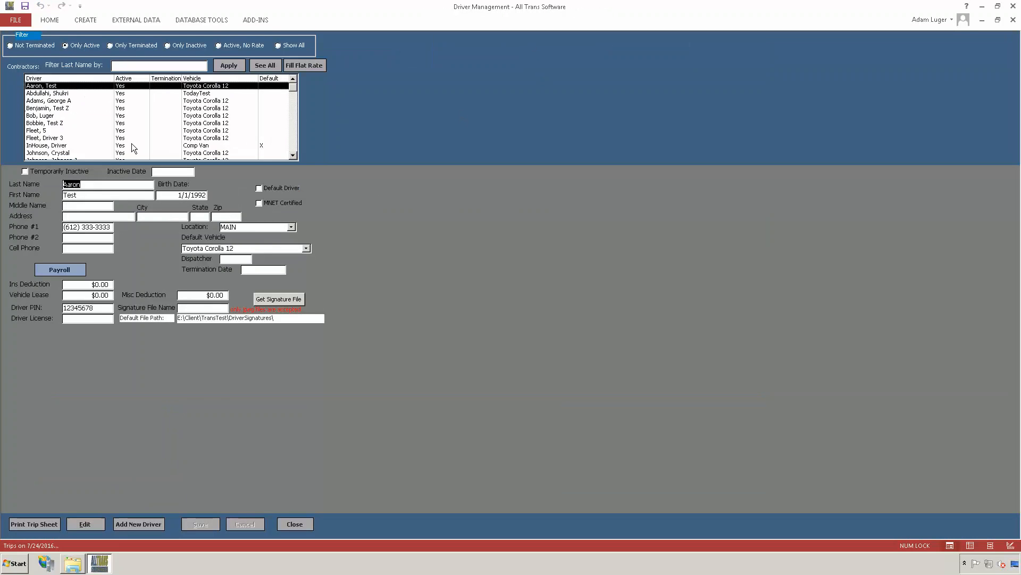
click(39, 91)
click(42, 86)
click(59, 269)
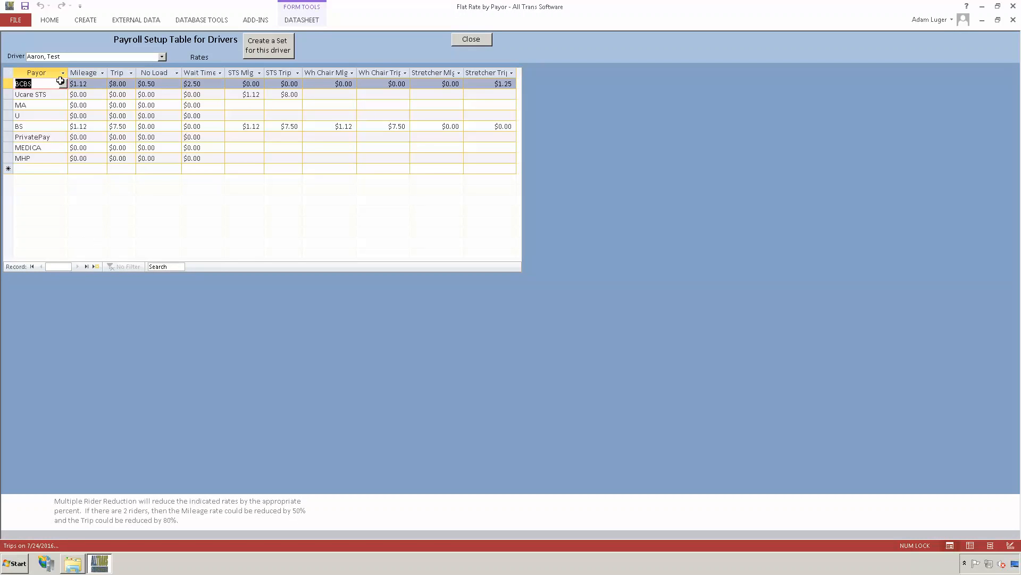
Review the available payor options and the BCBS row's mileage, trip, no-load and wait-time rates.
click(63, 84)
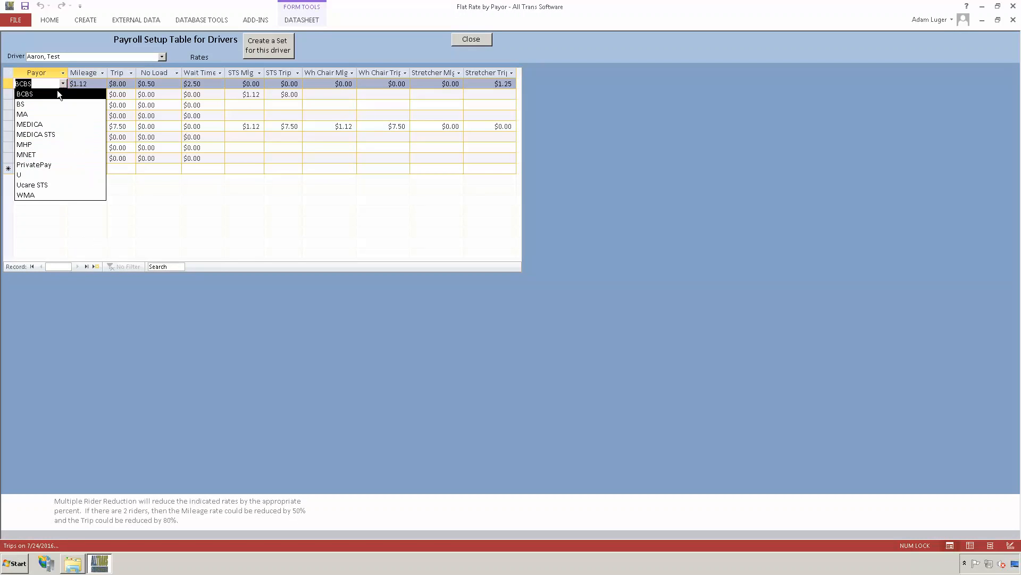
click(56, 93)
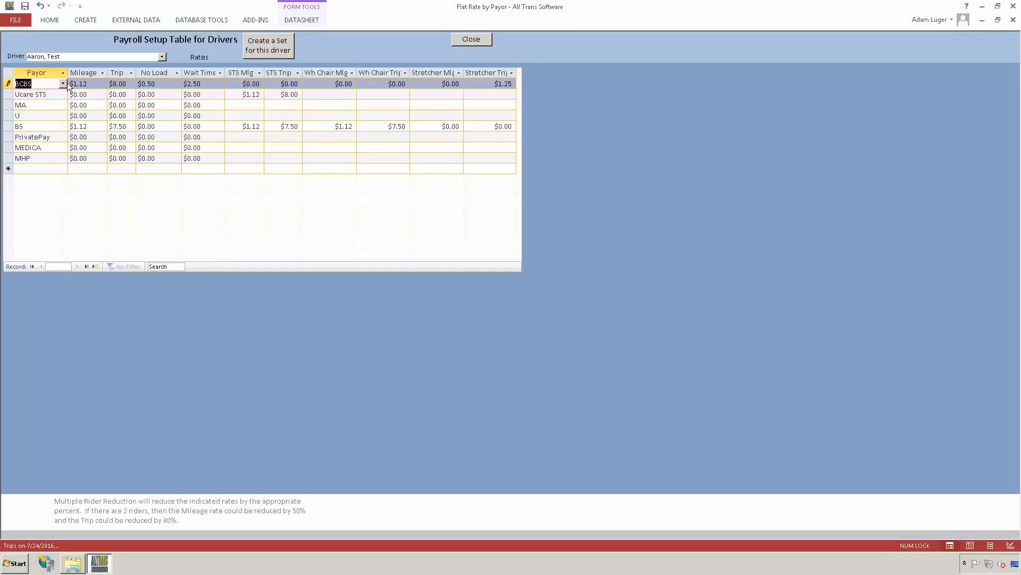
click(63, 84)
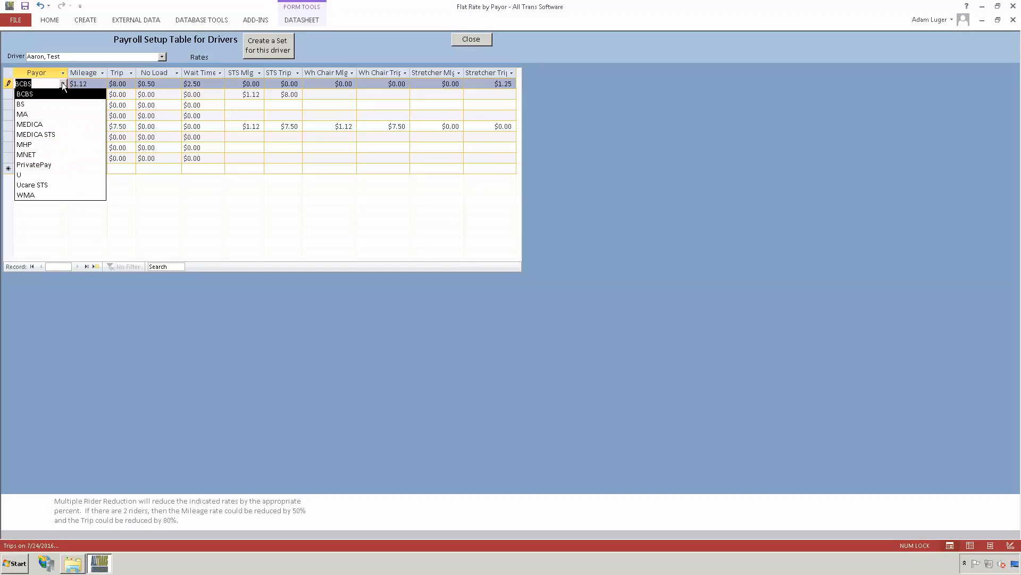
click(62, 84)
click(62, 84)
click(62, 83)
key(Tab)
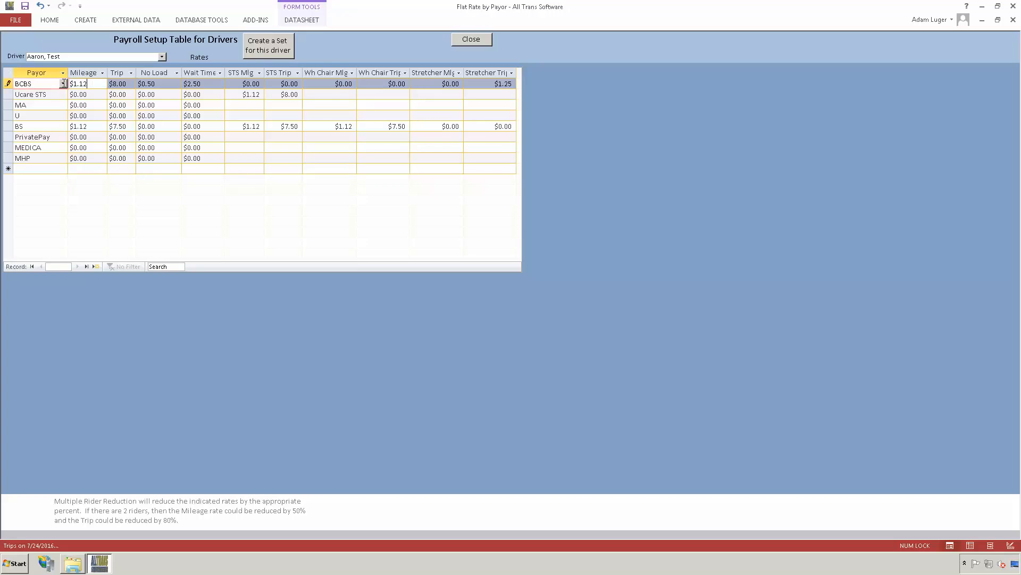
key(Tab)
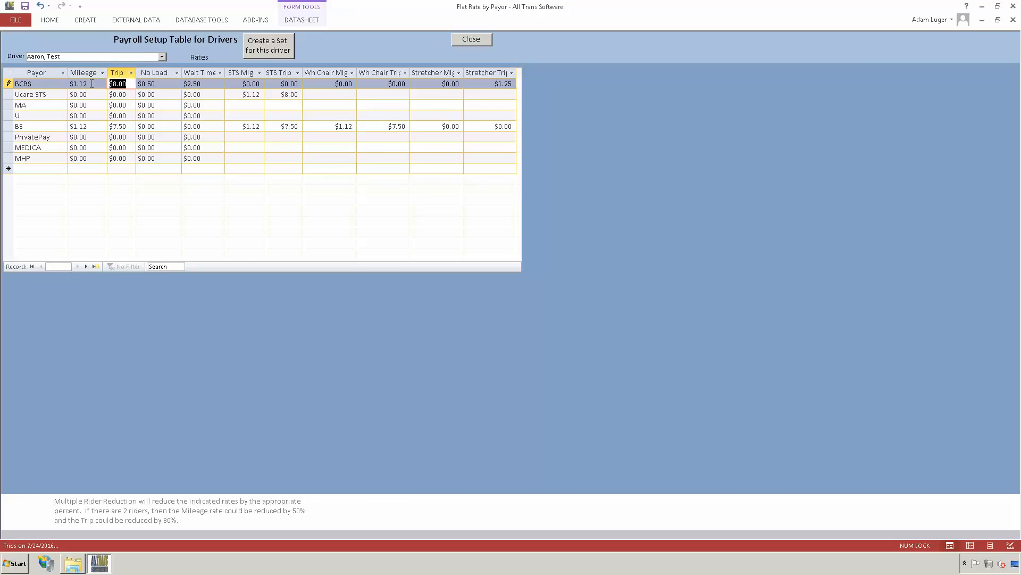
key(Tab)
key(Tab)
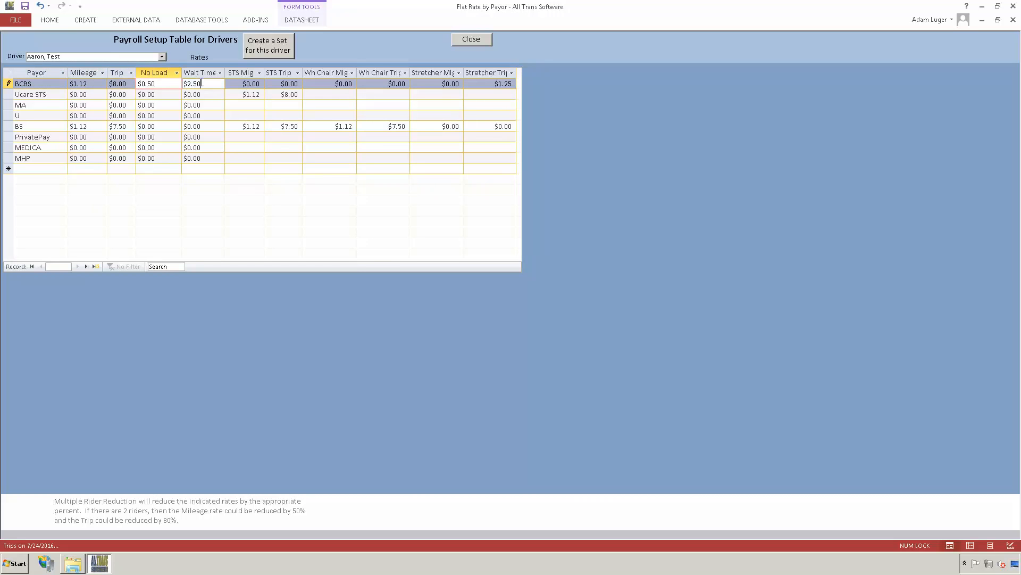
Check the Ucare STS row's payor and its STS mileage and STS trip rates.
click(47, 94)
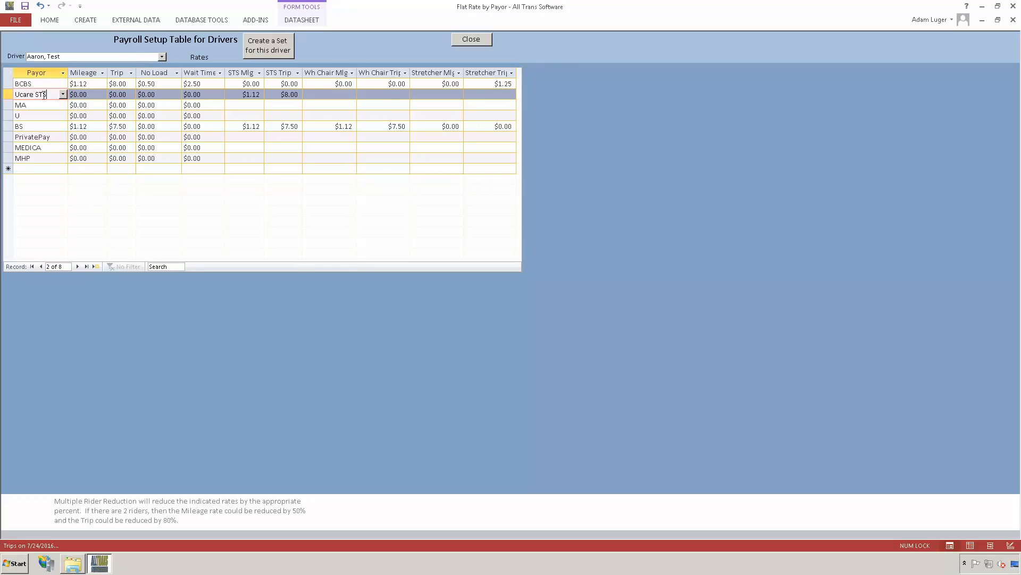
click(62, 95)
click(63, 94)
drag(47, 95, 8, 95)
drag(241, 94, 301, 94)
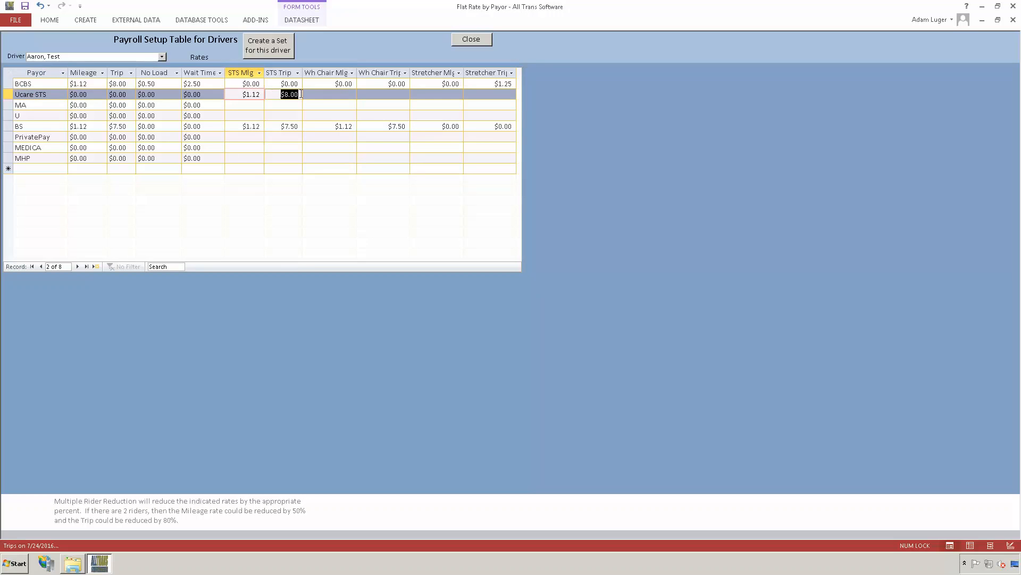
Review the STS, wheelchair and stretcher mileage and trip rate columns, and close the payroll rate table.
click(254, 72)
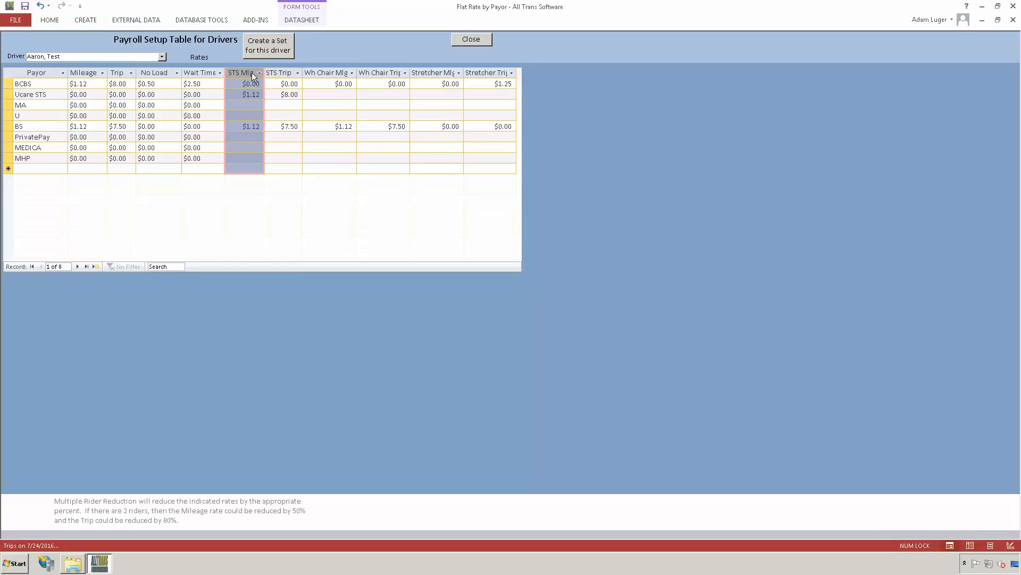
click(282, 71)
key(Delete)
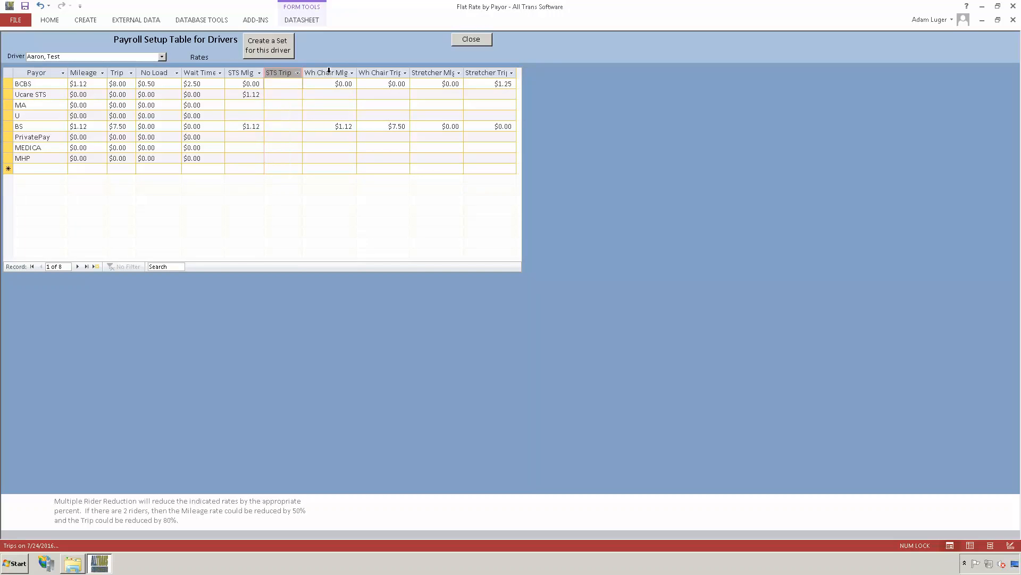
click(329, 72)
click(382, 72)
click(434, 72)
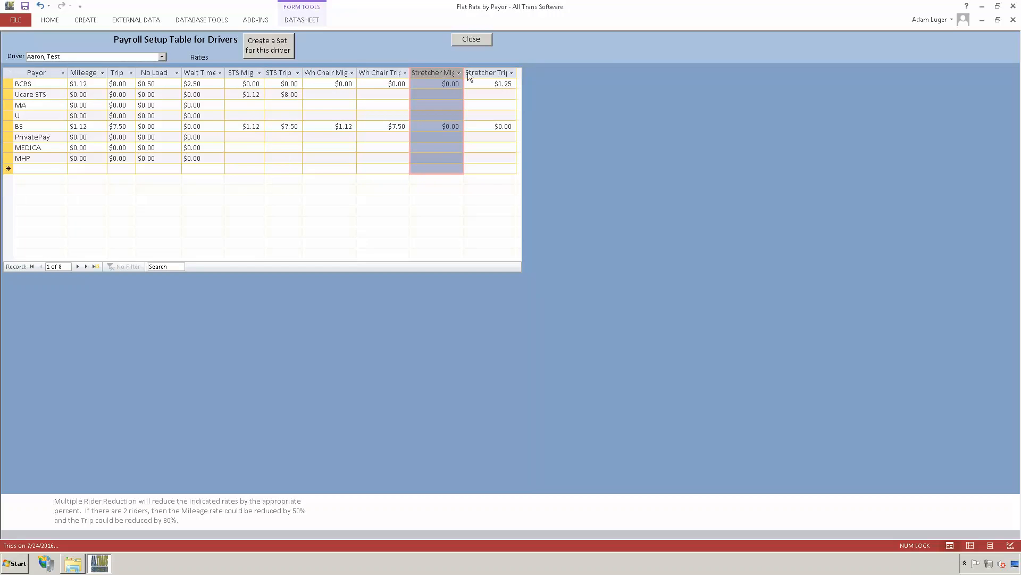
click(476, 73)
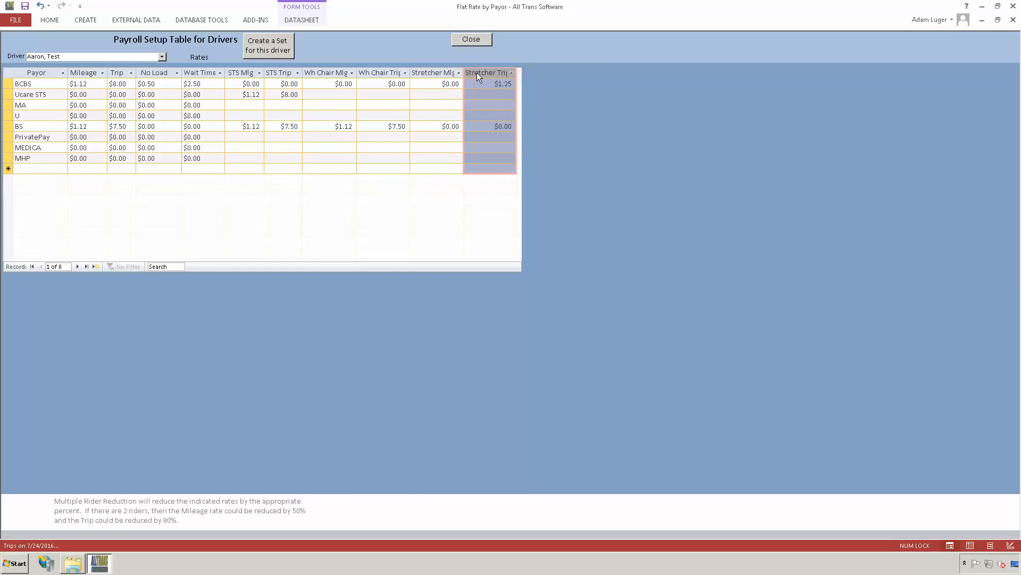
click(243, 95)
click(486, 40)
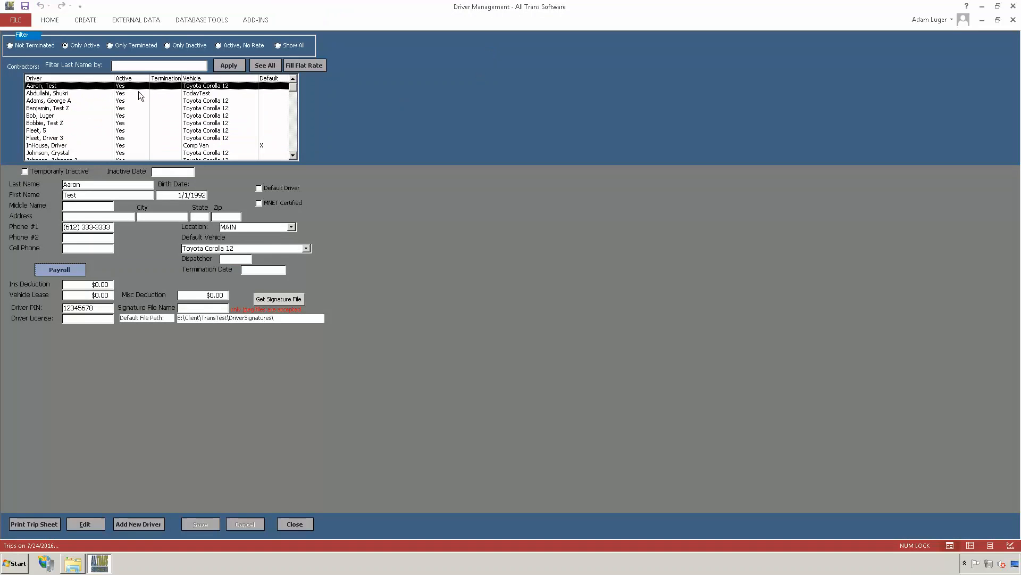
View the payroll rate table of the sixth driver in the list and close it.
click(93, 93)
click(89, 99)
click(56, 108)
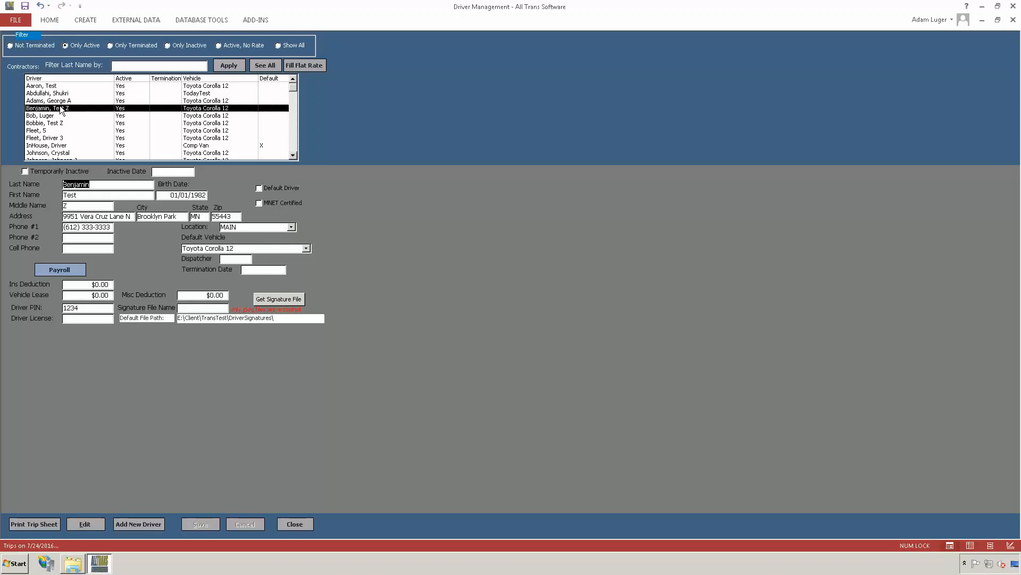
click(49, 124)
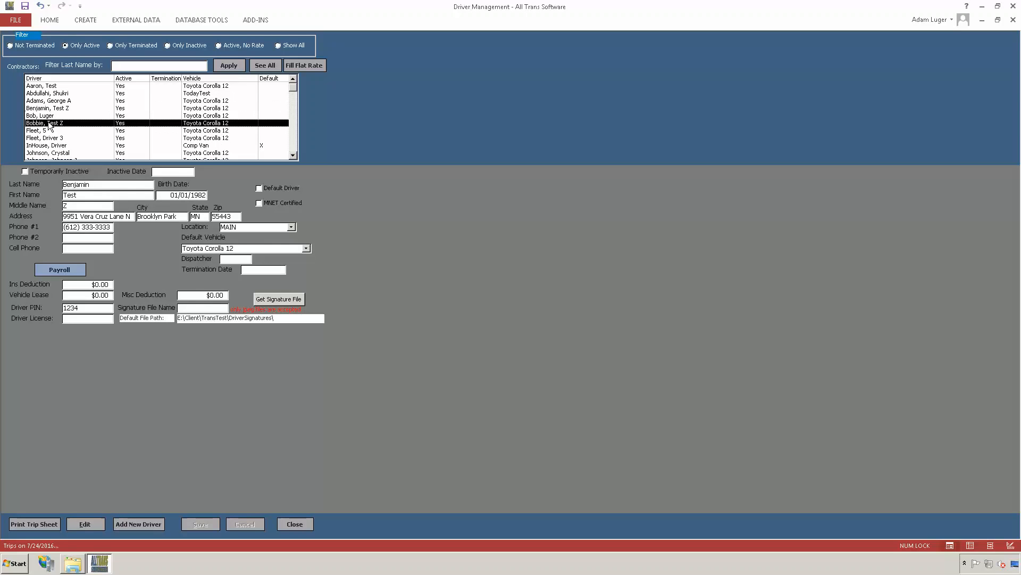
click(66, 271)
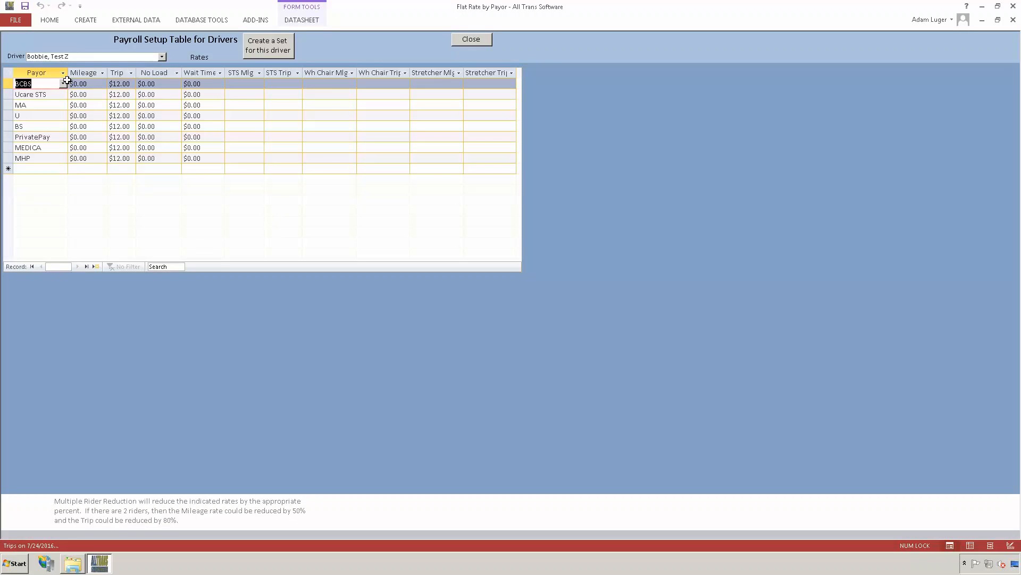
key(Tab)
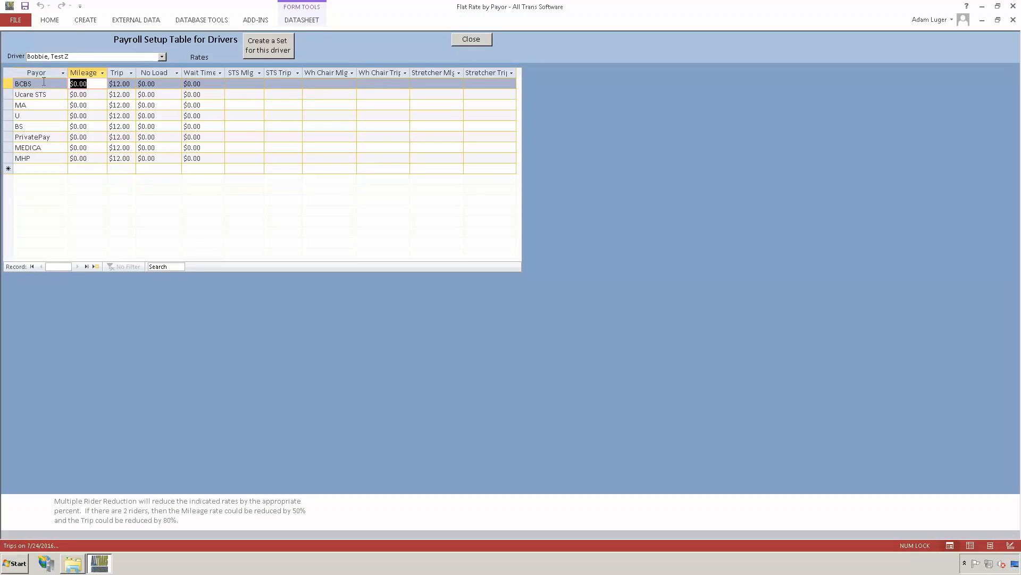
click(471, 39)
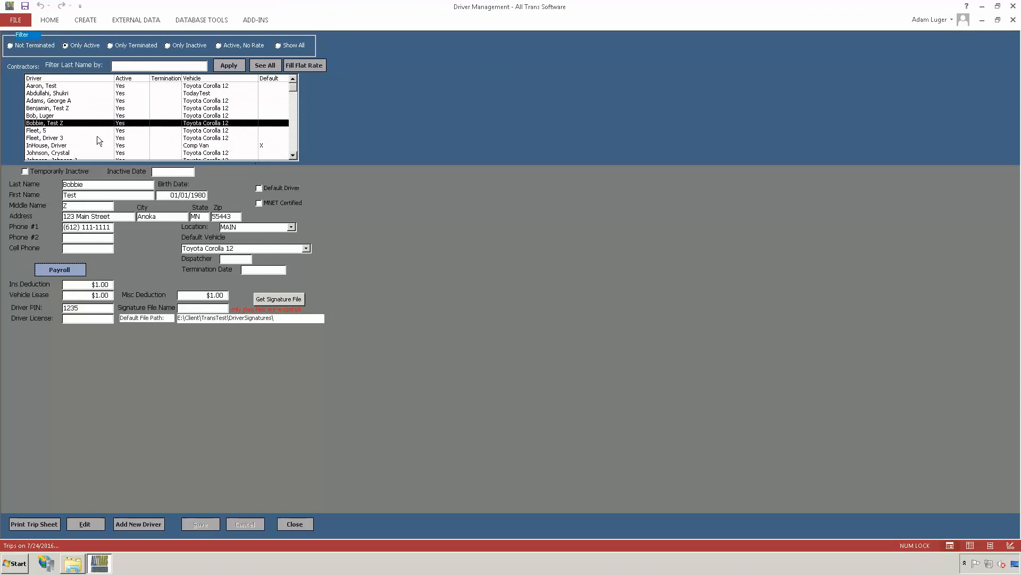
View the payroll rate table of the driver assigned the Dodge Ram 2012 and close it.
scroll(293, 155, down, 3)
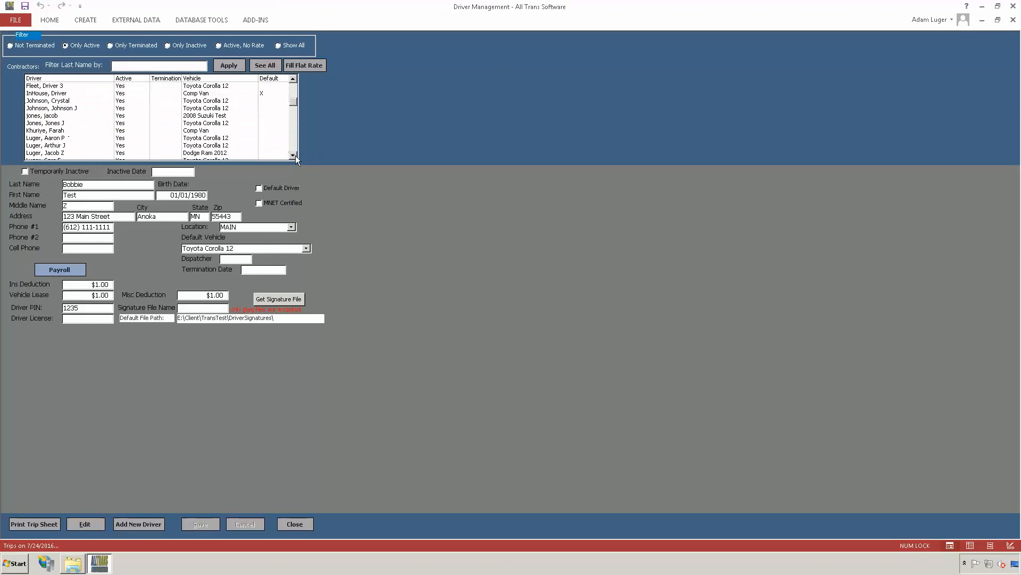
click(63, 153)
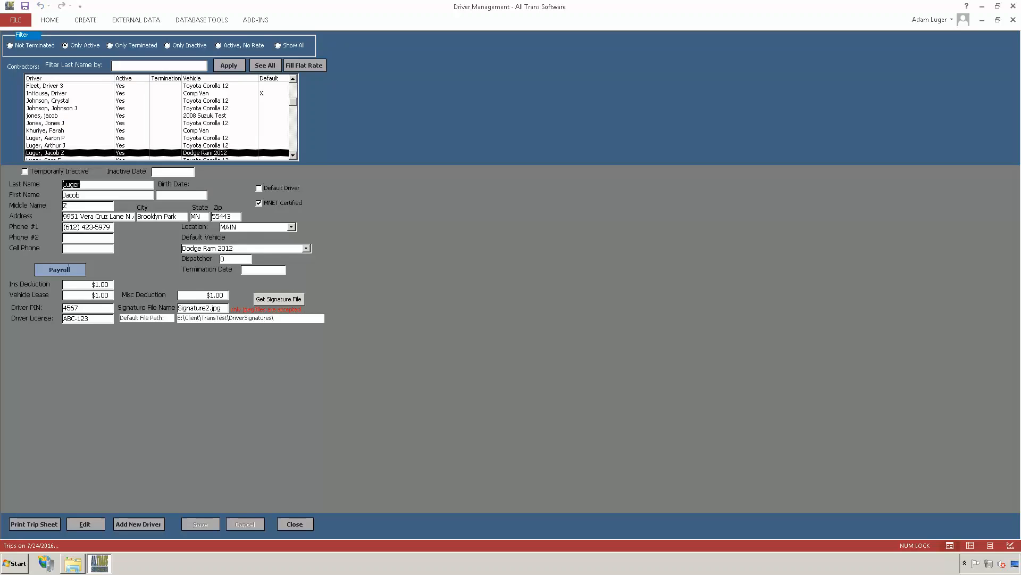
click(60, 269)
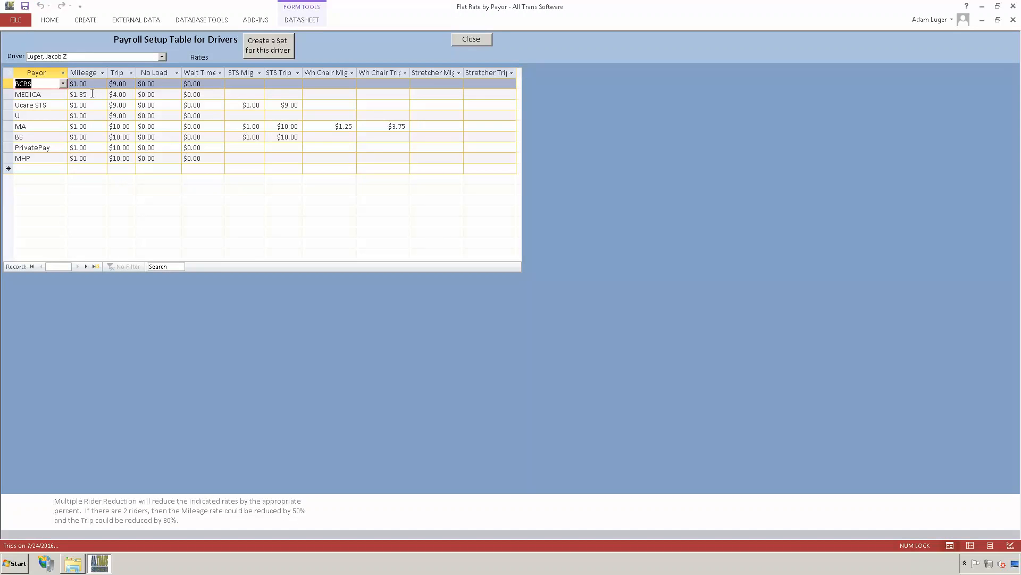
click(471, 40)
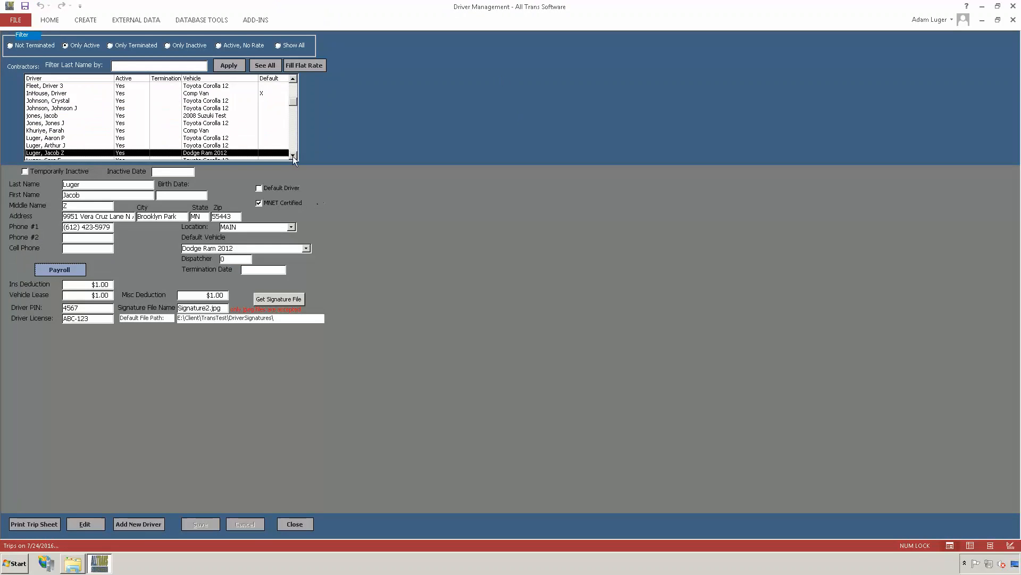
Close driver management and open payroll processing in a maximized window.
click(998, 19)
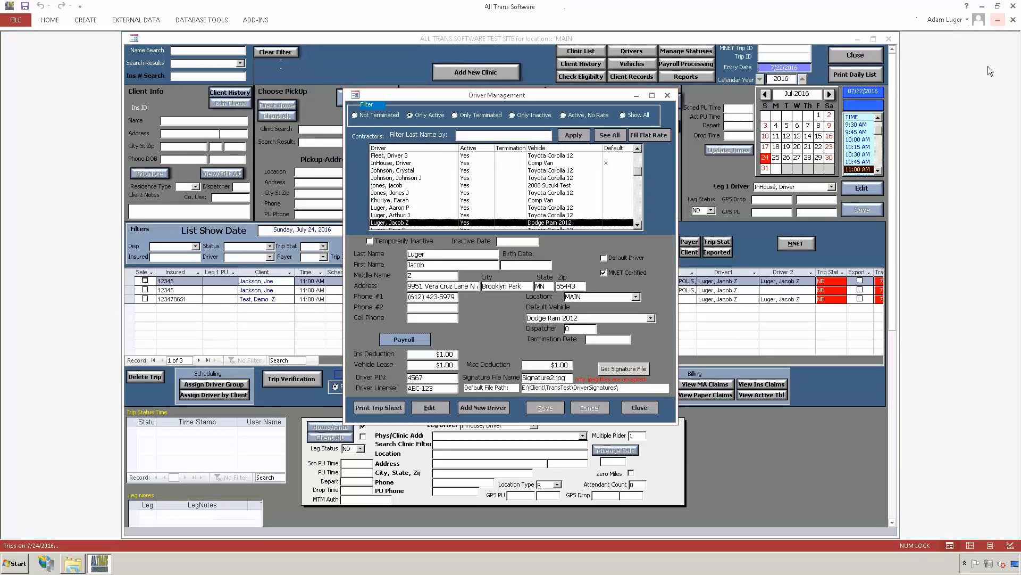
click(642, 407)
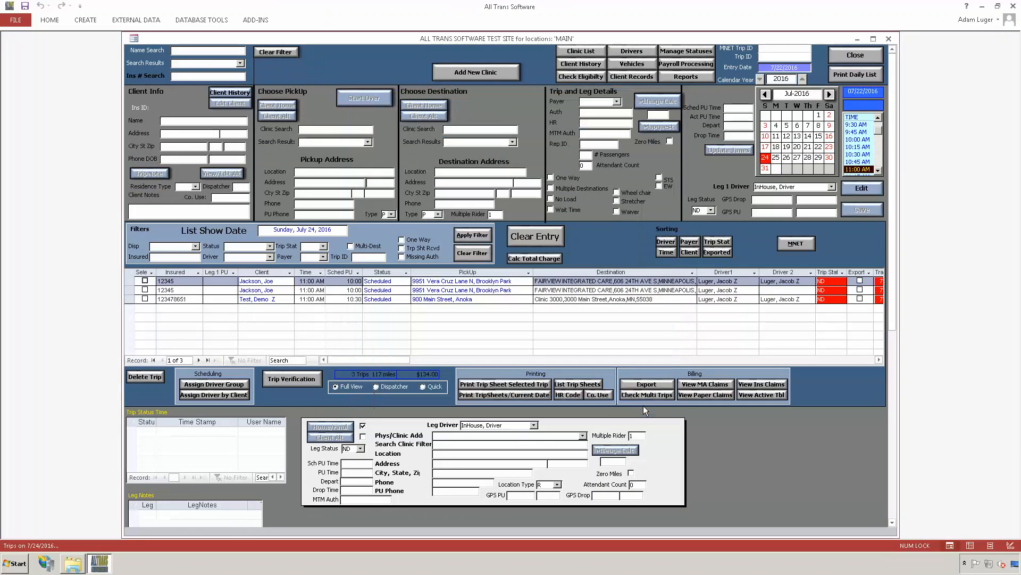
click(690, 65)
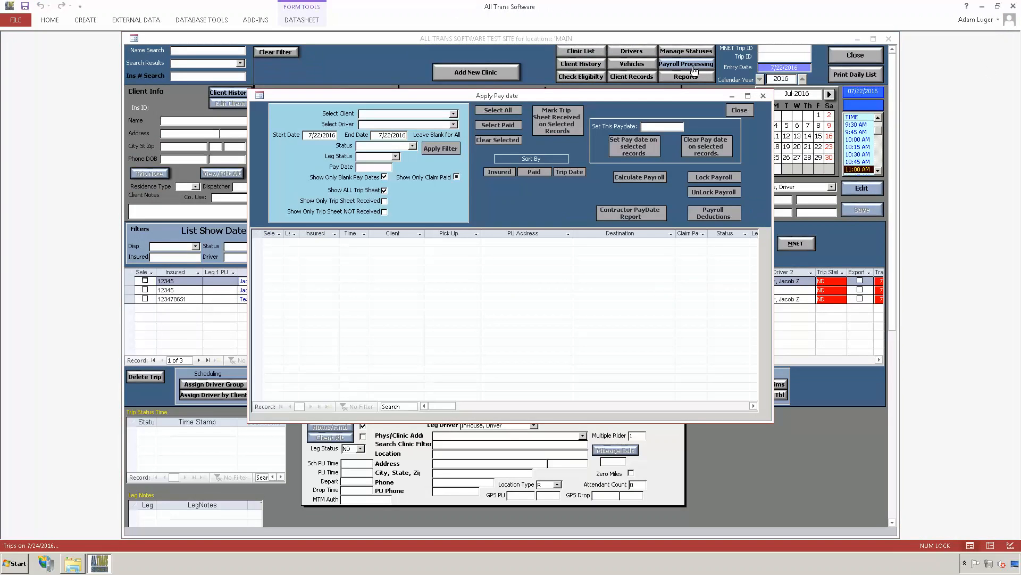
click(748, 96)
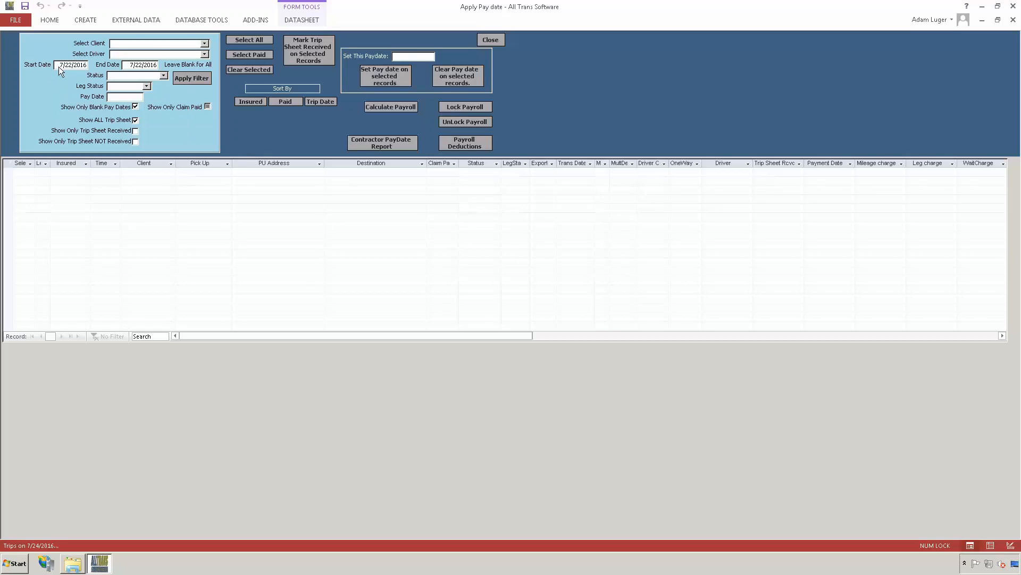
Filter the payroll trips to the date range 3/1/2016 through 7/14/2016.
drag(57, 65, 106, 65)
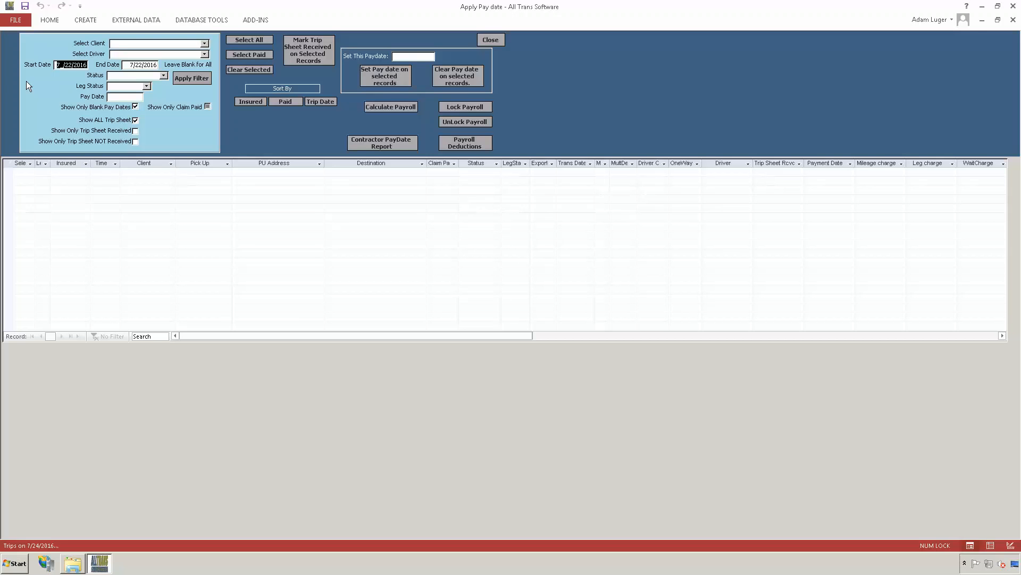
click(58, 65)
drag(106, 65, 128, 65)
text(03/01/201)
drag(128, 64, 186, 65)
text(07/14/201)
click(191, 76)
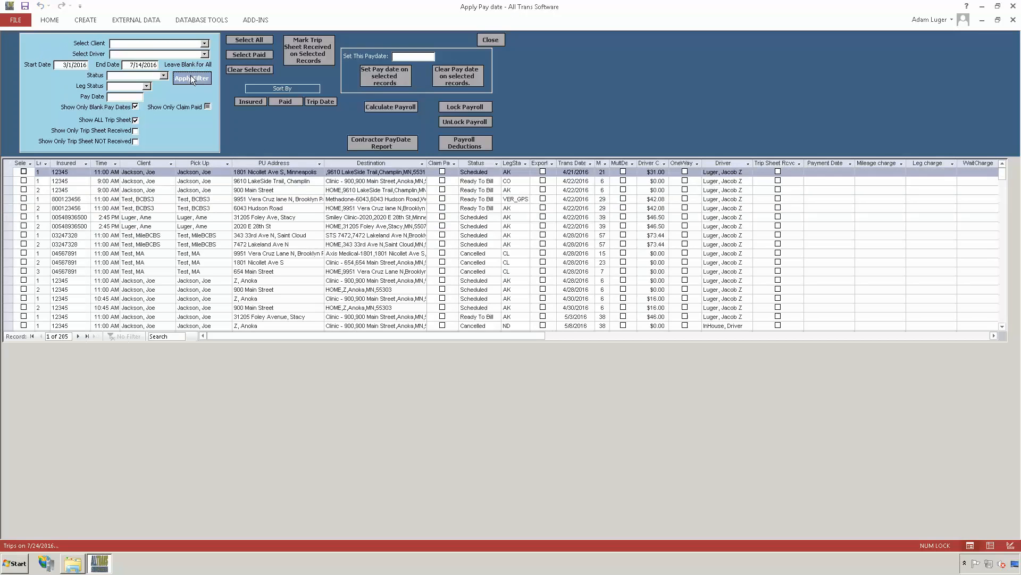
Stop limiting the trips to blank pay dates and reapply the filter for the same date range.
click(60, 65)
drag(125, 64, 161, 64)
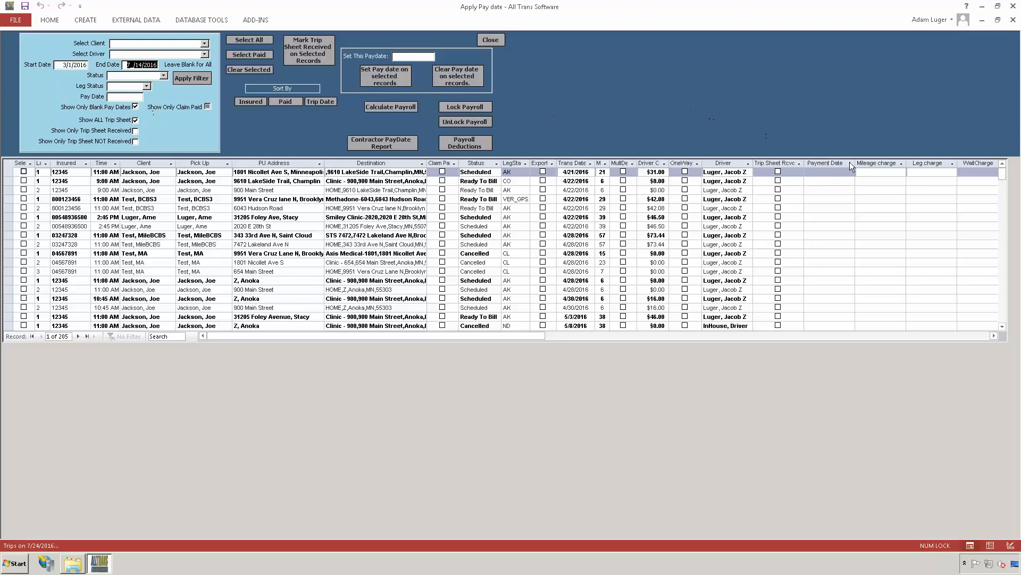
click(821, 162)
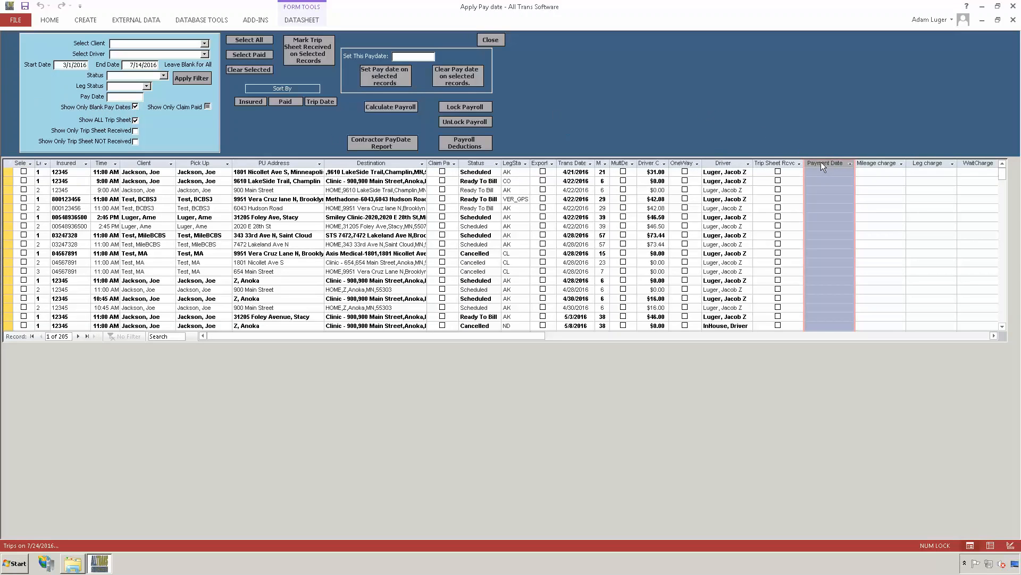
click(135, 107)
click(187, 76)
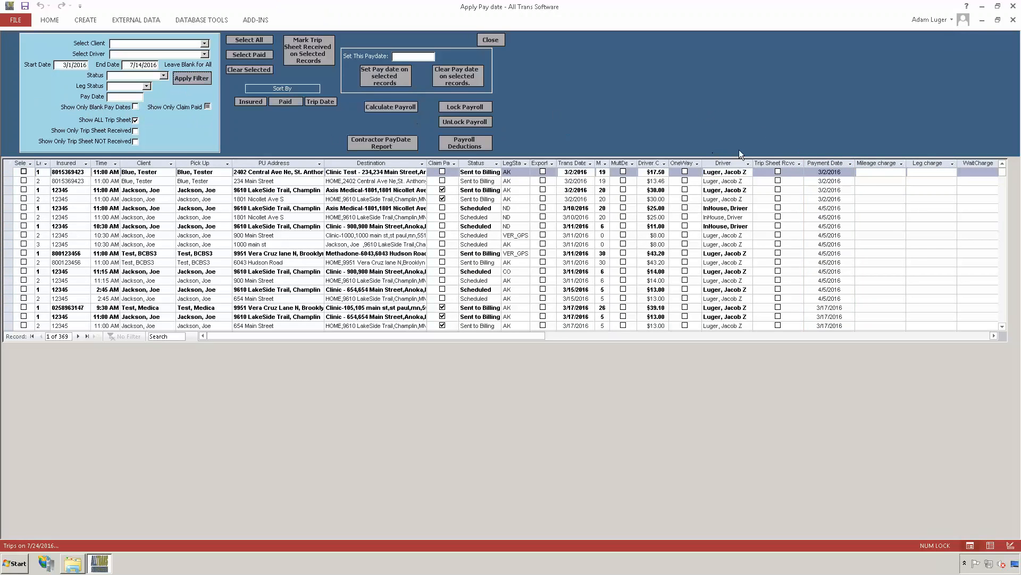
Limit the trips to blank pay dates and apply the filter, then remove that limit and refilter.
click(62, 336)
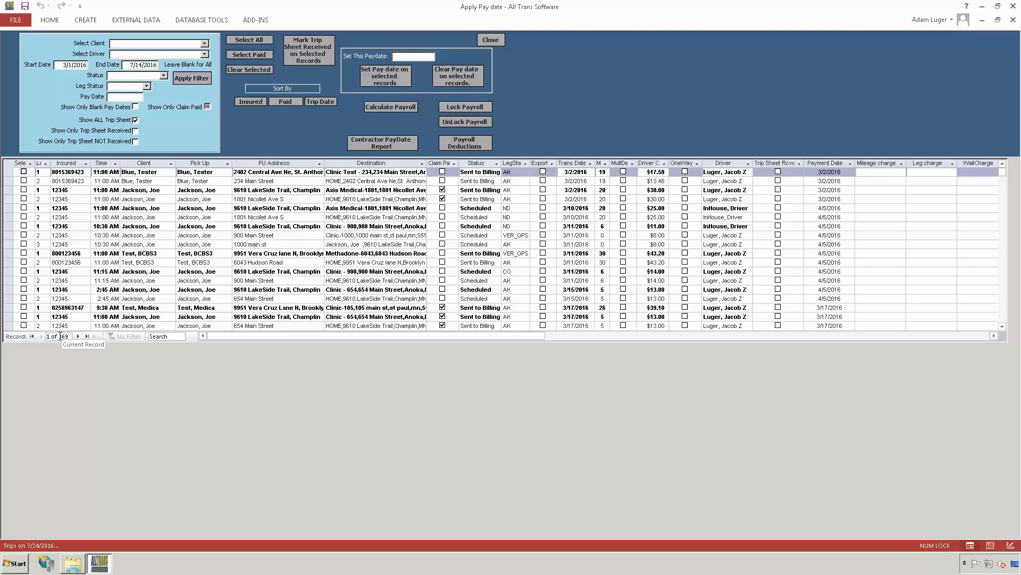
click(135, 107)
click(189, 79)
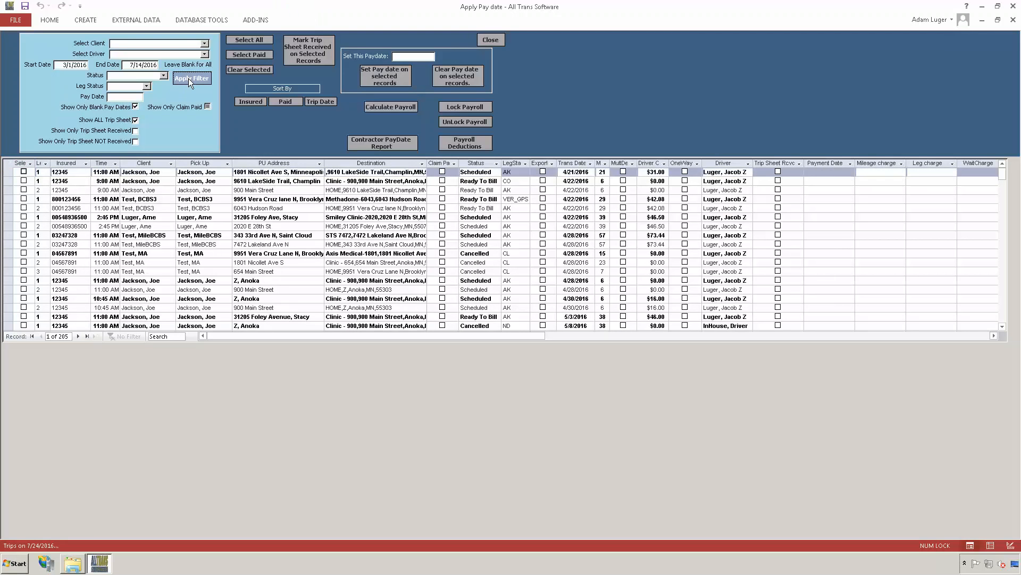
click(136, 106)
click(195, 79)
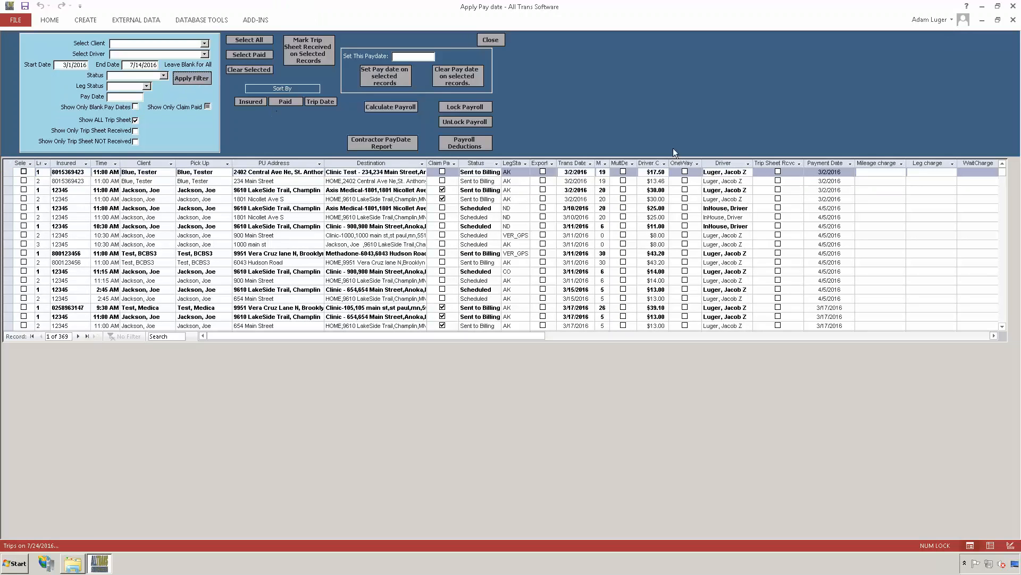
Examine the payment dates of the first six trips in the list.
click(826, 170)
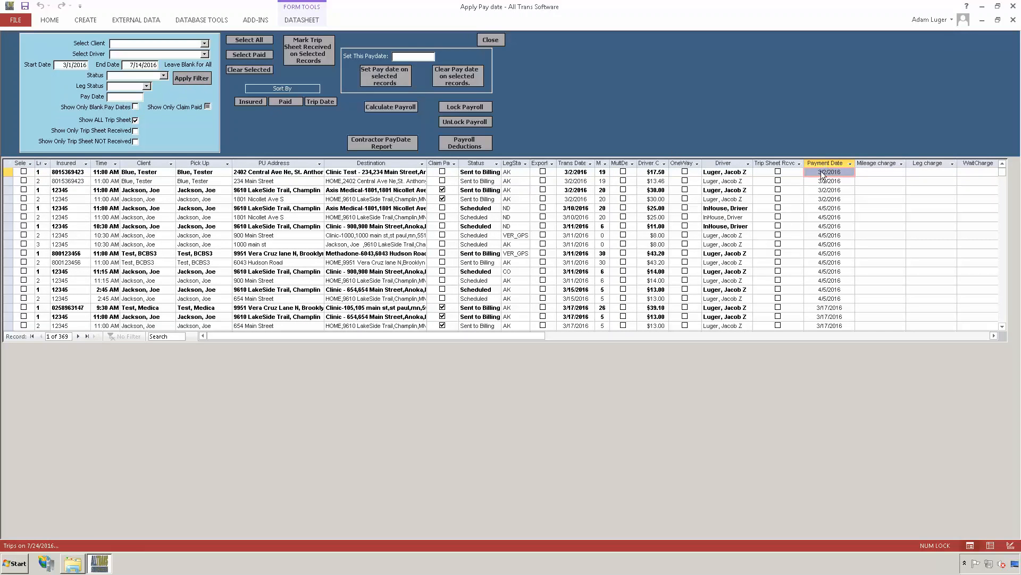
drag(816, 171, 846, 173)
key(Down)
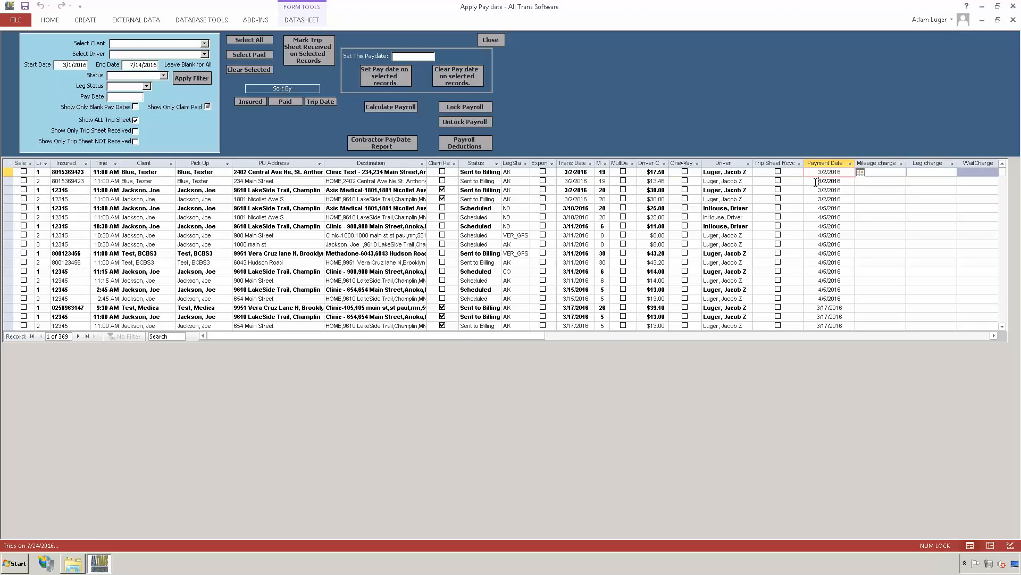
click(827, 189)
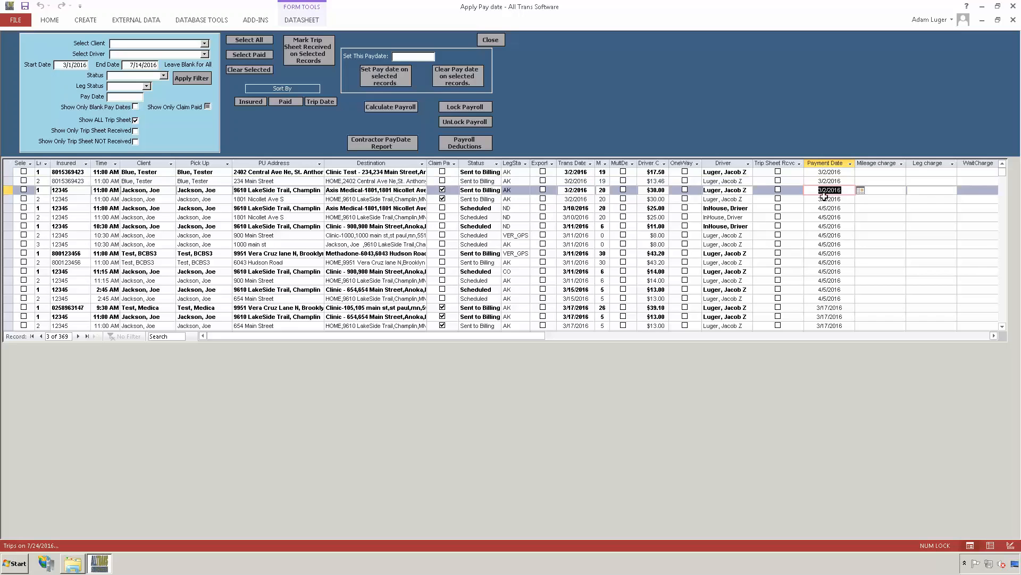
key(Down)
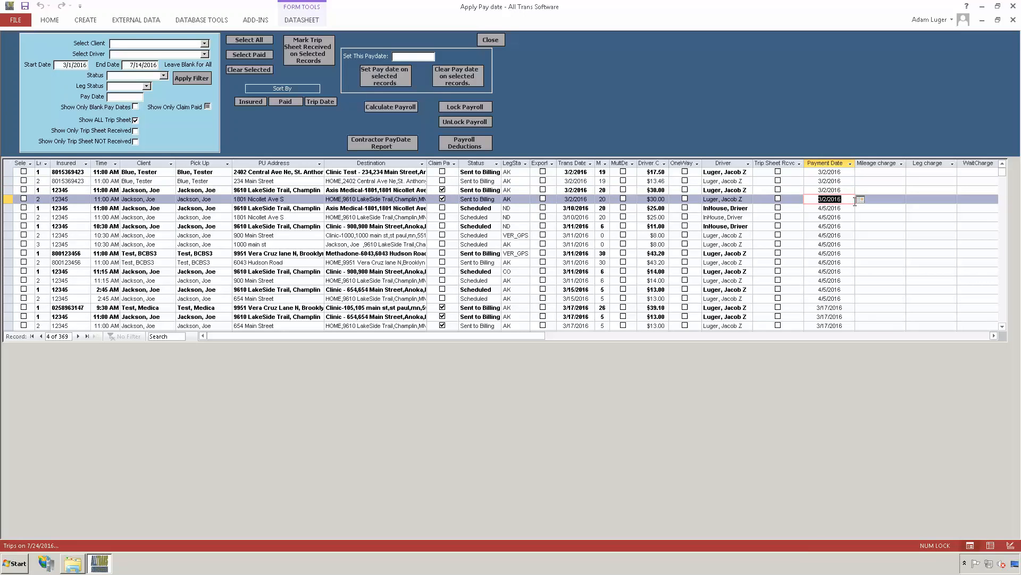
click(821, 209)
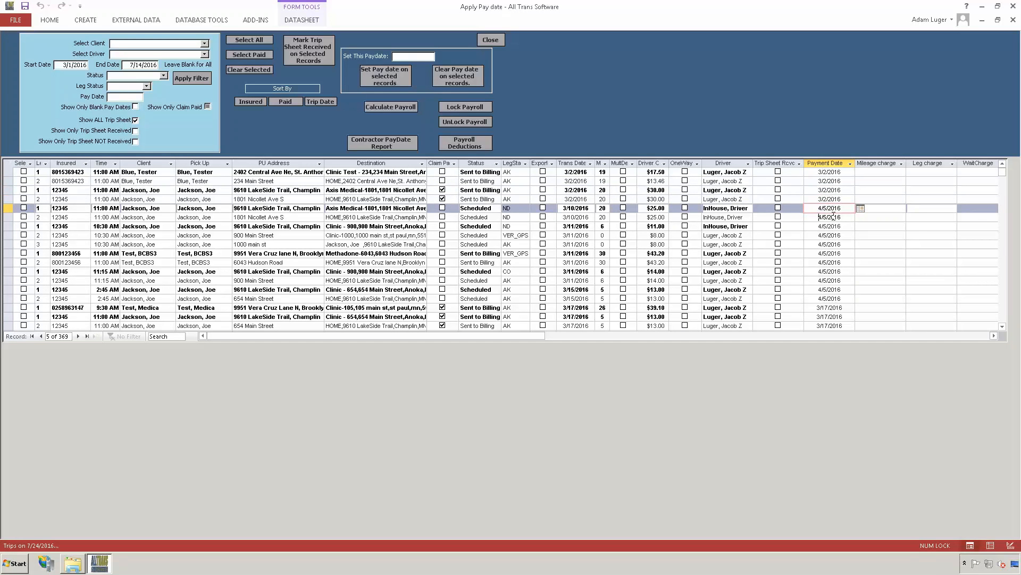
click(833, 216)
Filter the trips to show only blank pay dates and only paid claims.
click(136, 106)
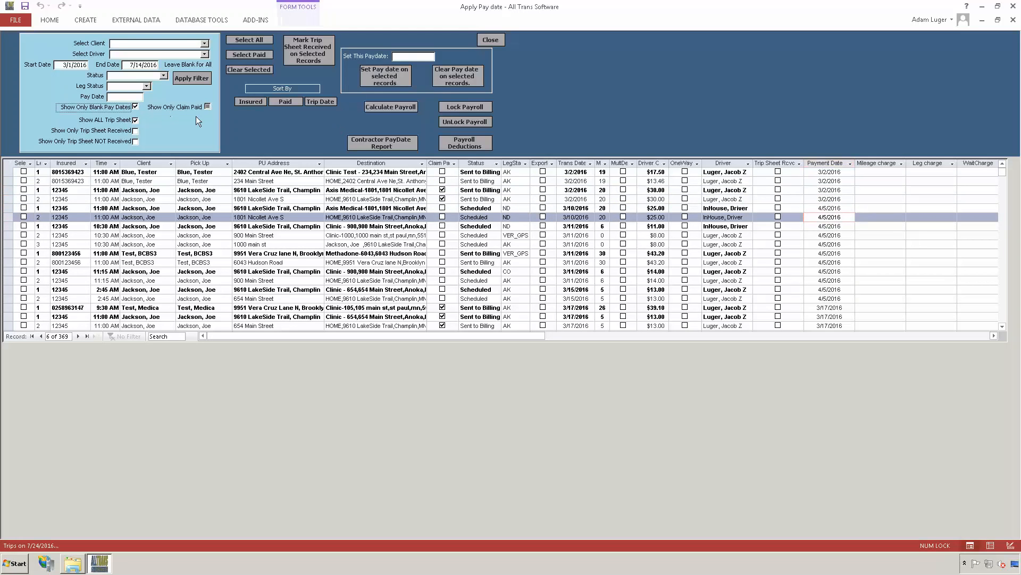
click(184, 78)
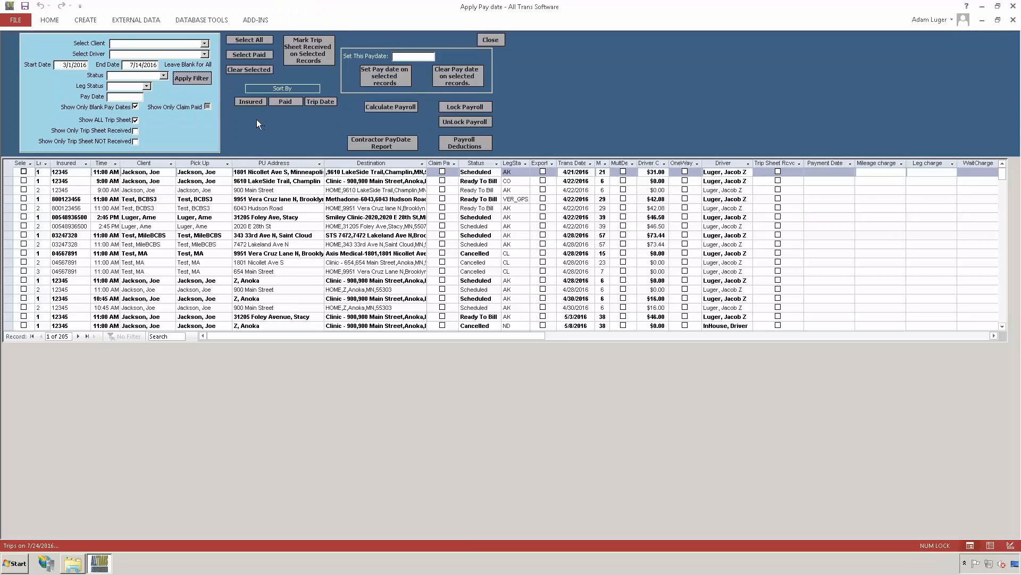
click(135, 107)
click(136, 107)
click(207, 107)
click(194, 77)
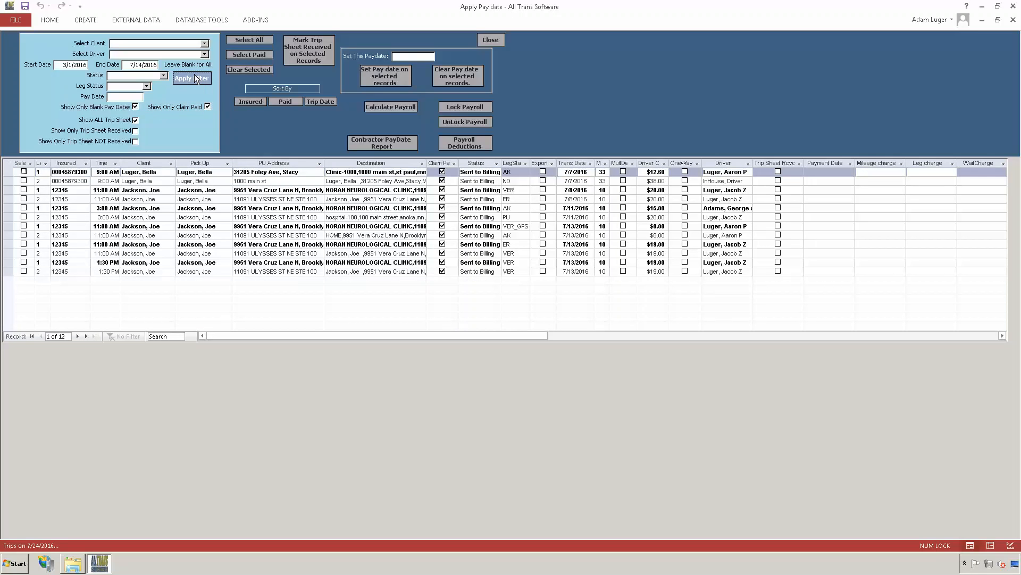
Select all the filtered trips and set their pay date to 7/31/2016.
click(60, 338)
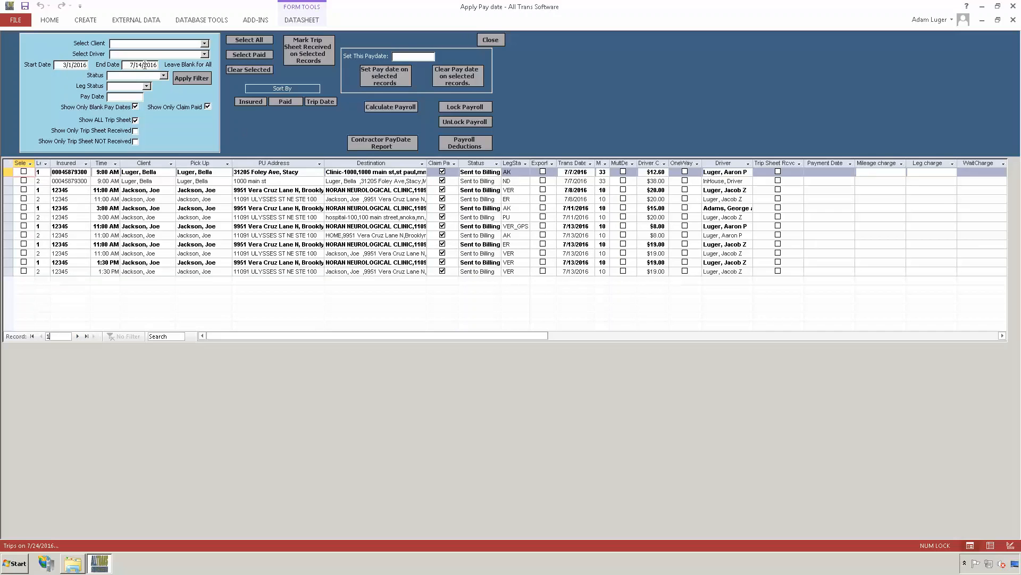
click(833, 163)
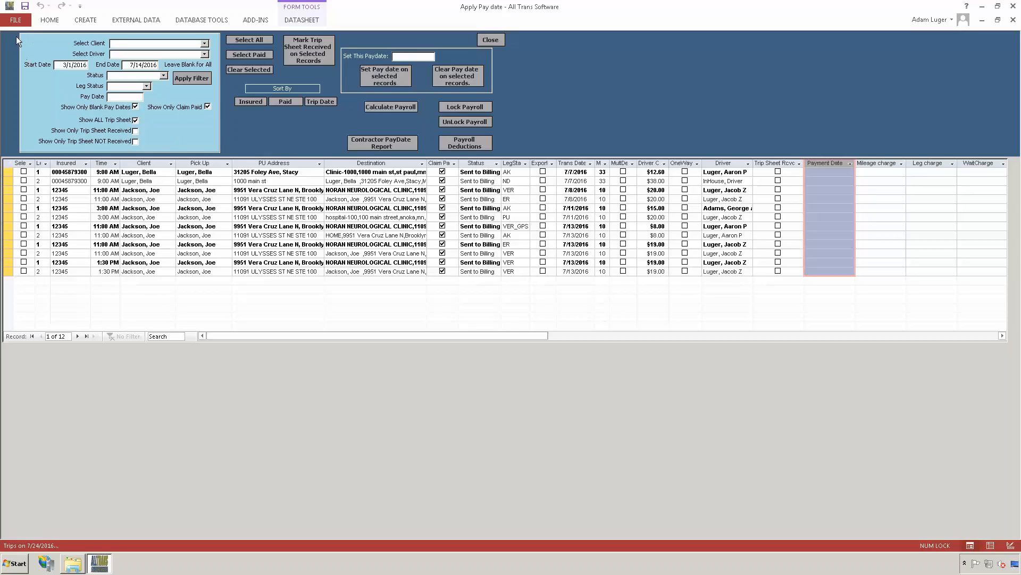
click(249, 40)
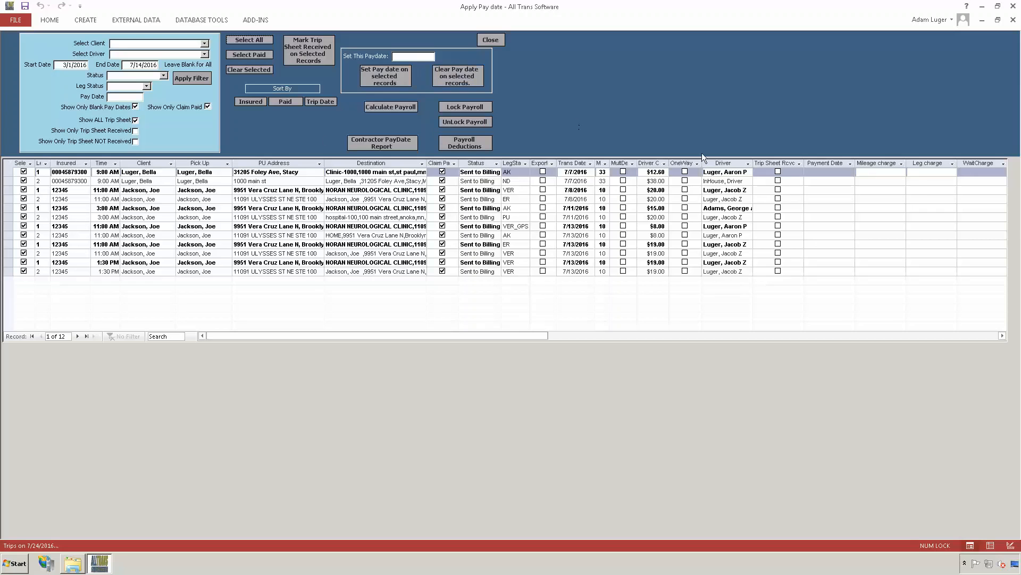
click(825, 162)
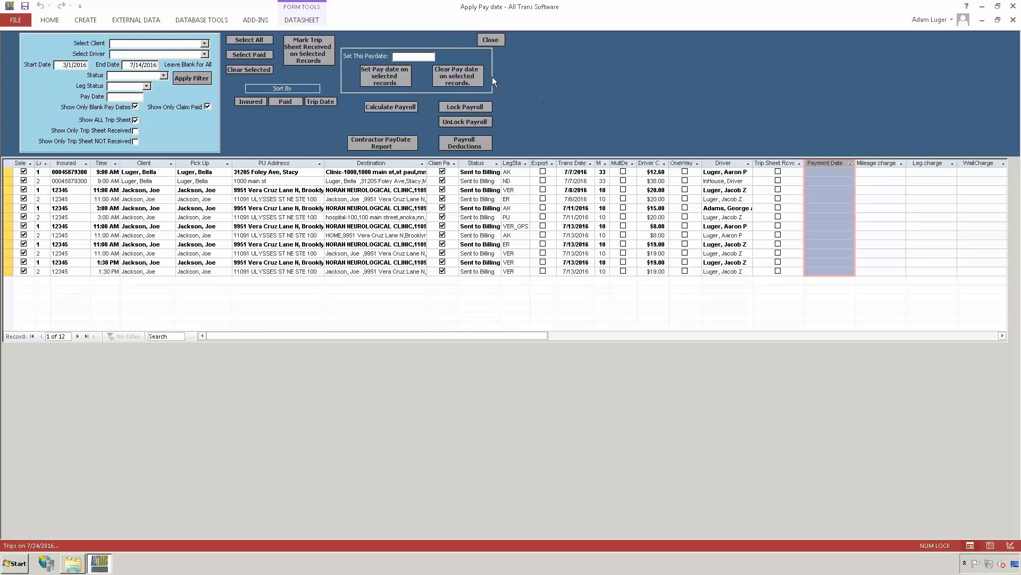
click(396, 57)
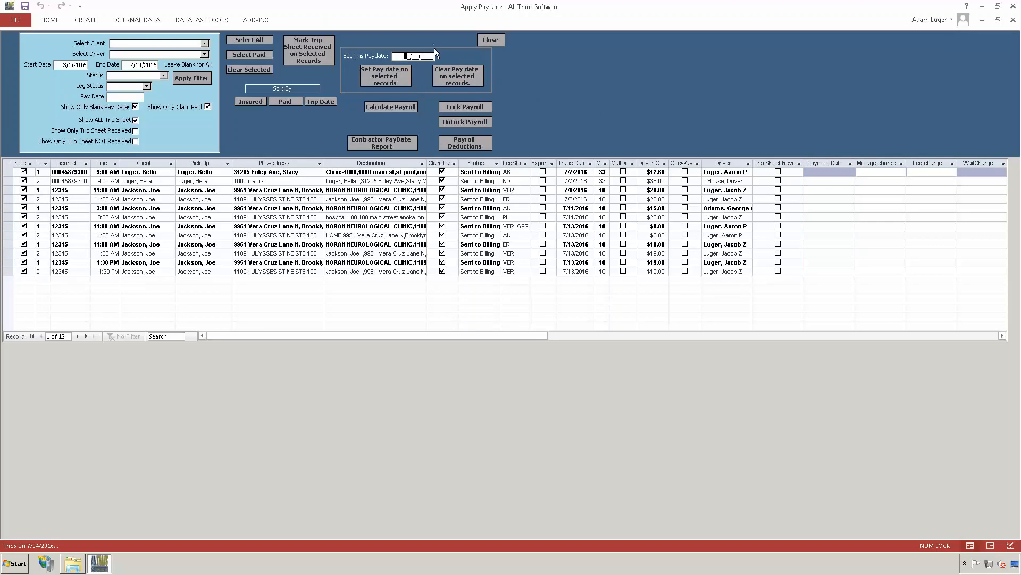
text(07/31/2016)
click(388, 71)
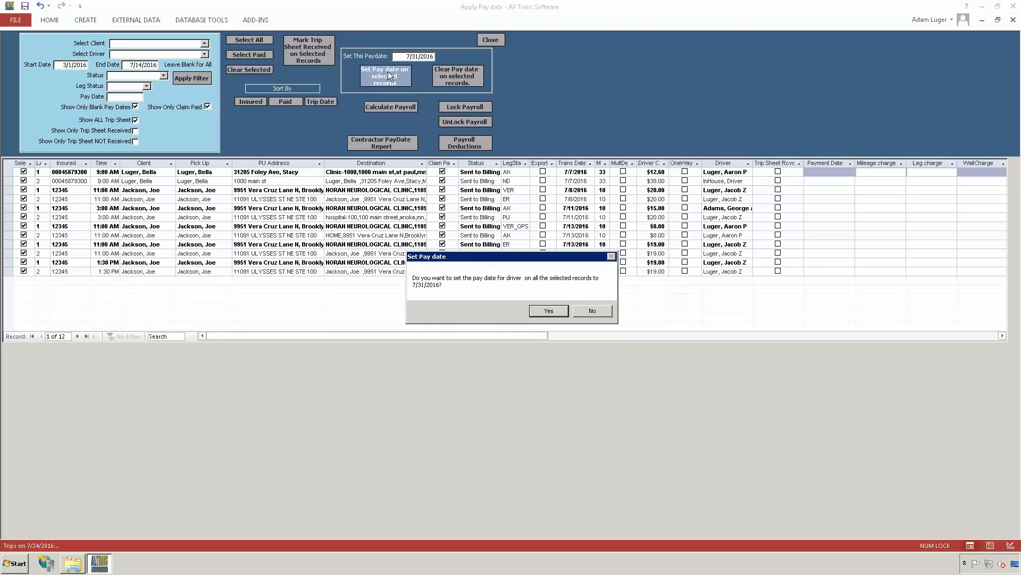
click(546, 313)
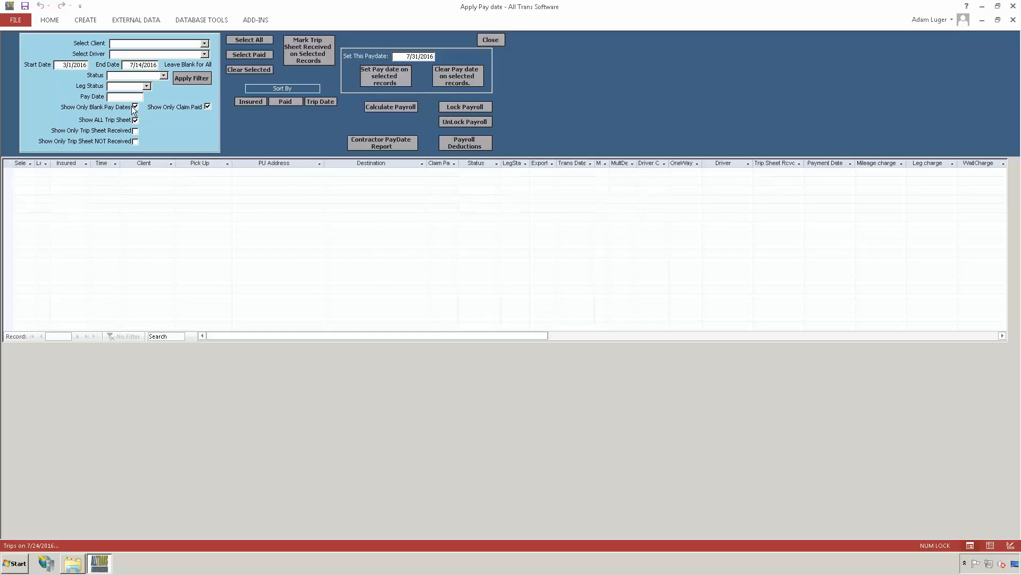
Stop limiting the trips to blank pay dates and filter them by pay date 7/31/2016.
click(405, 56)
drag(462, 56, 462, 55)
click(136, 107)
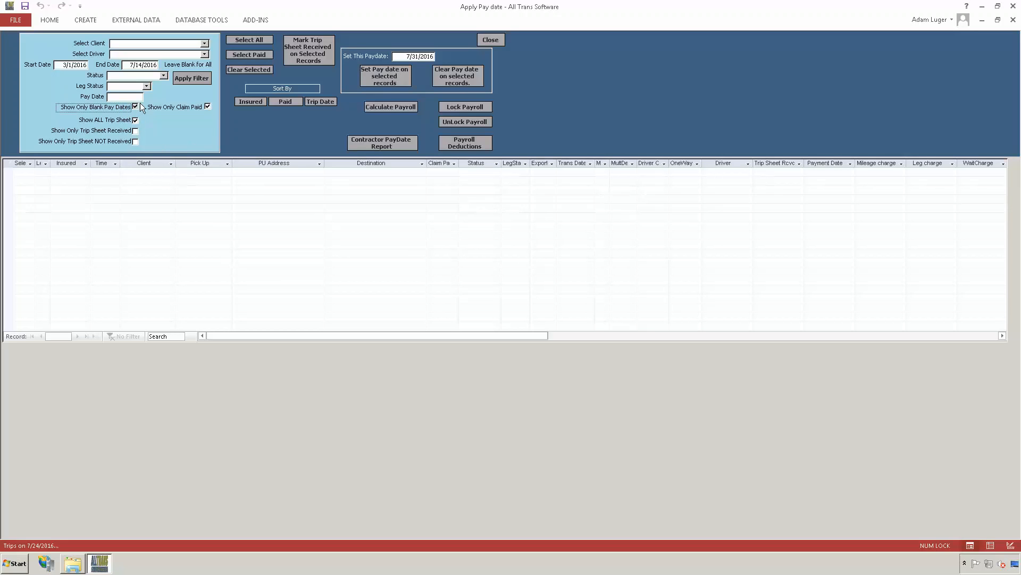
click(110, 97)
text(07/31/2016)
click(200, 78)
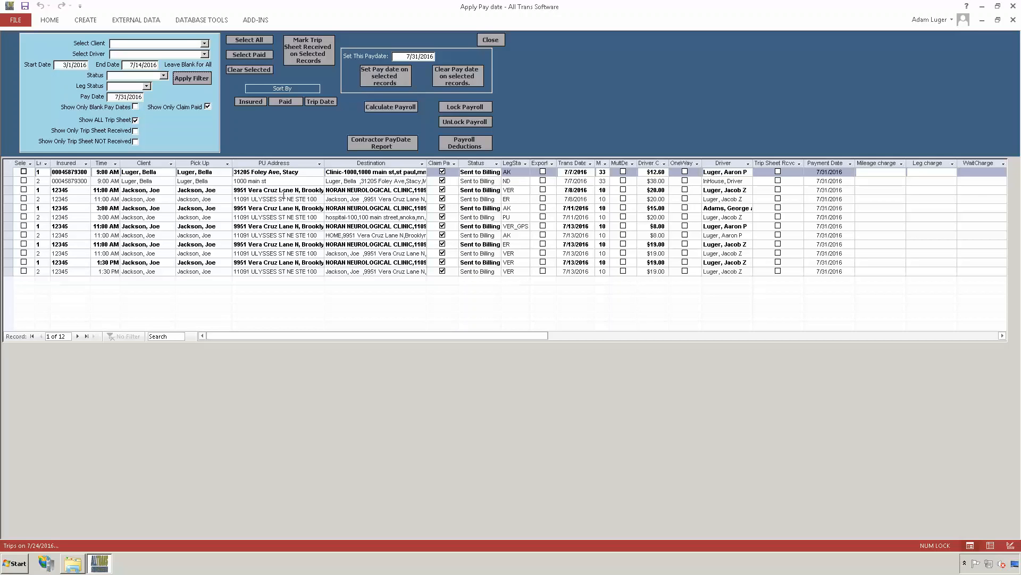
Select all the filtered trips and start the payroll calculation, choosing to apply deductions.
click(250, 38)
click(394, 107)
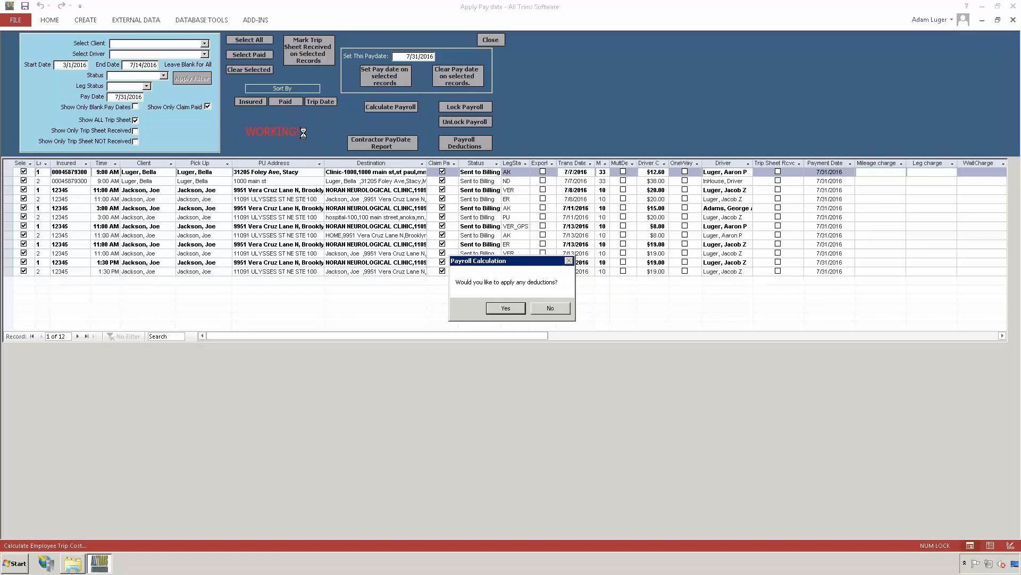
drag(503, 260, 484, 232)
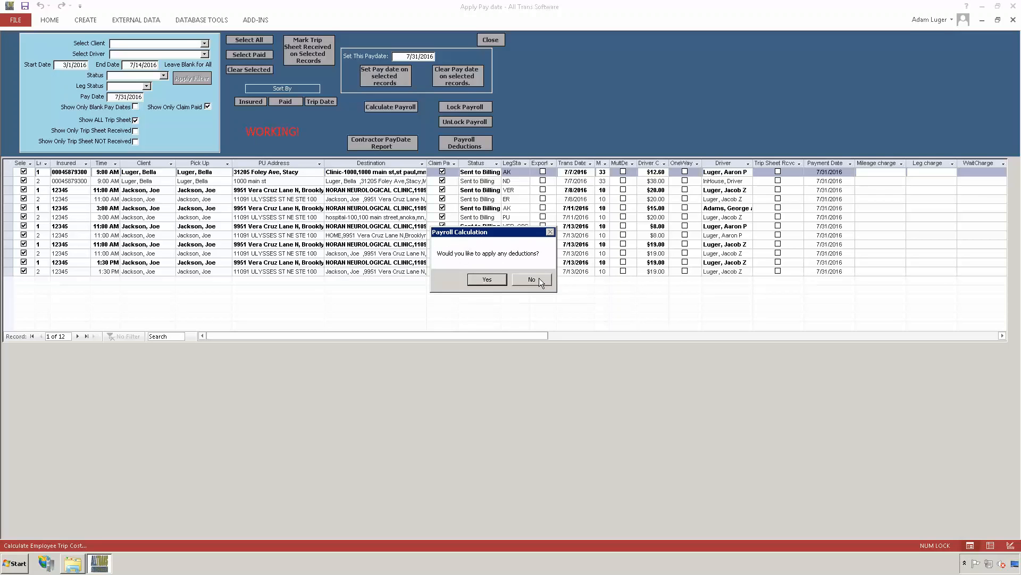
click(487, 279)
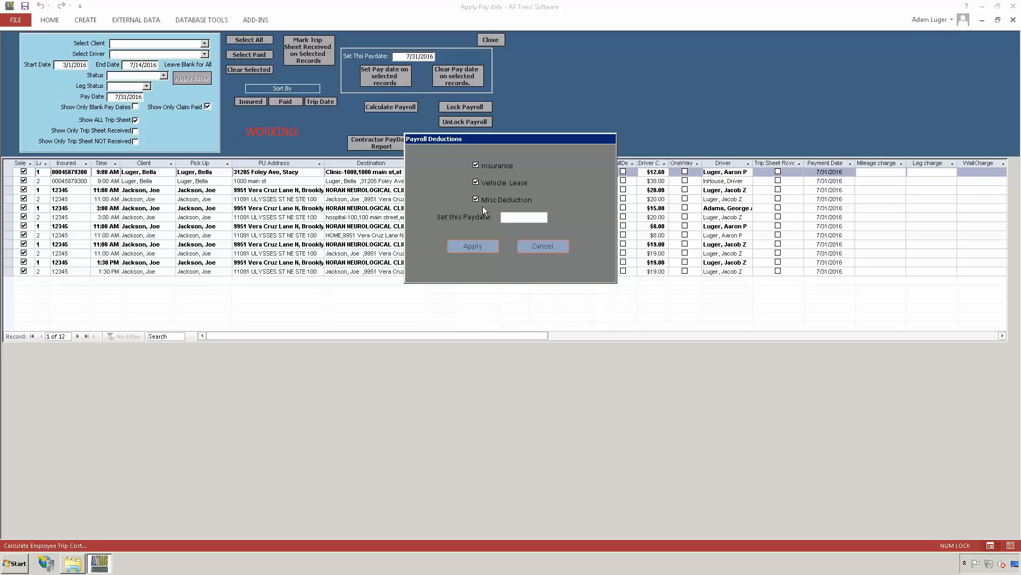
Adjust the insurance and vehicle lease deduction choices, set the deduction paydate to 7/31/2016, and apply the deductions.
click(476, 166)
click(476, 182)
click(477, 166)
click(522, 218)
text(07/31/2016)
click(472, 245)
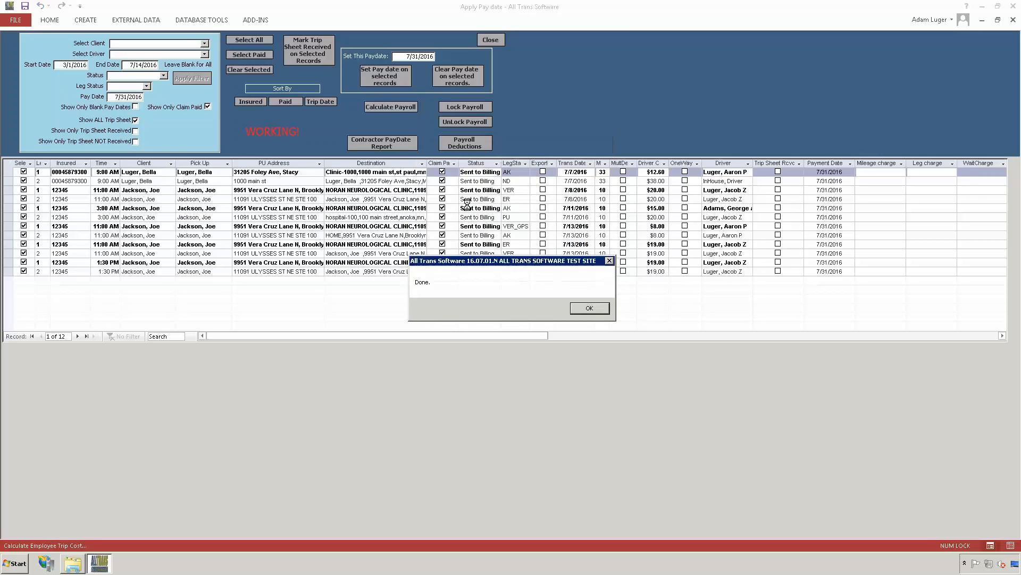
click(590, 308)
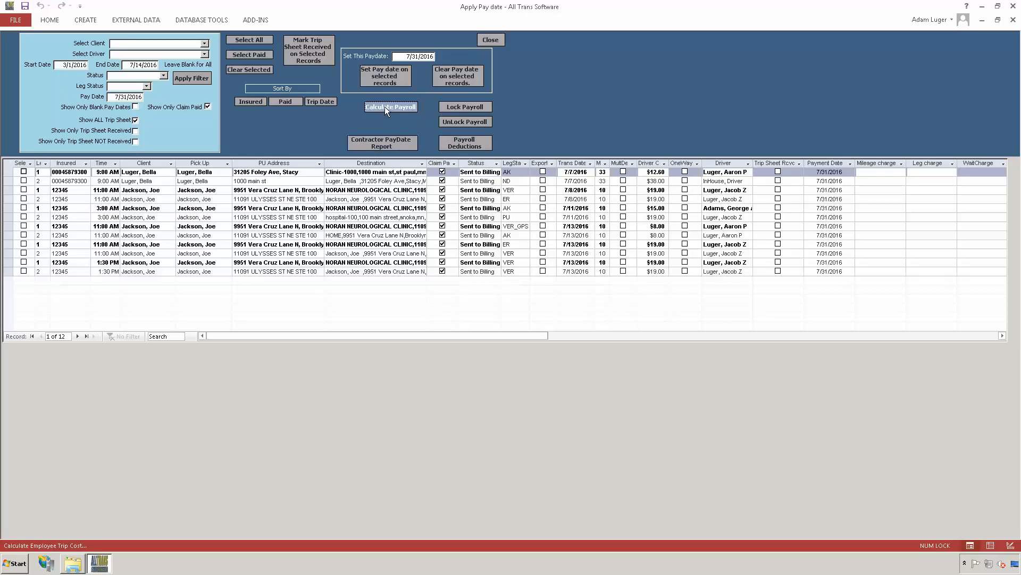
Open the contractor pay date report options and set the pay date to 7/31/2016, leaving the employee blank for all contractors.
click(384, 143)
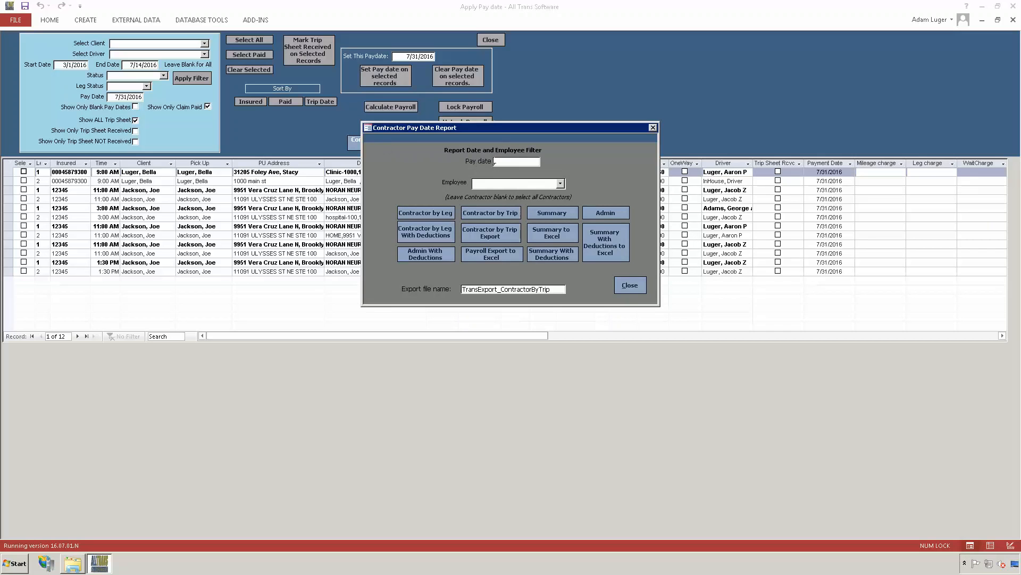
click(534, 159)
text(07)
text(312016)
click(561, 183)
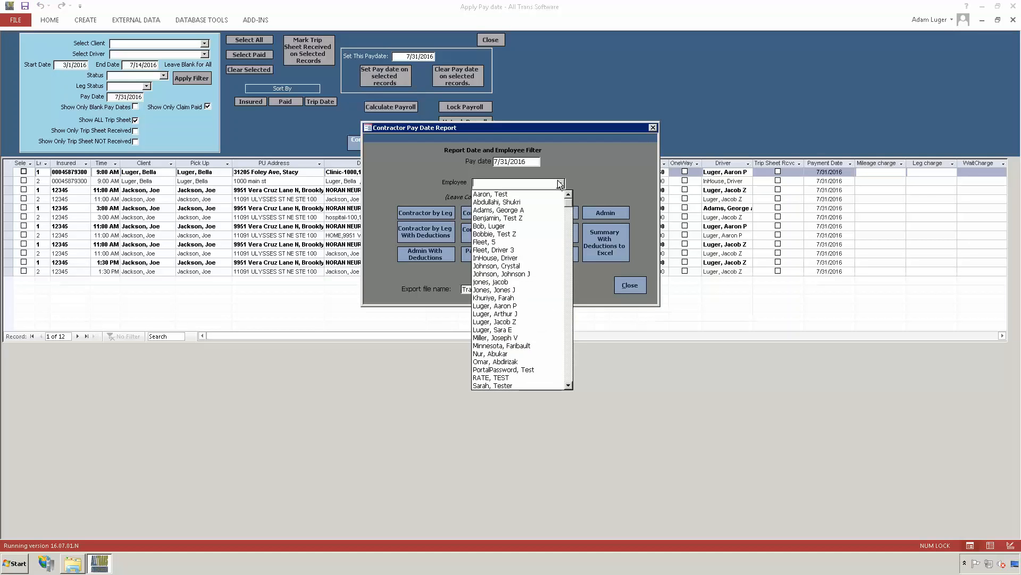
click(561, 183)
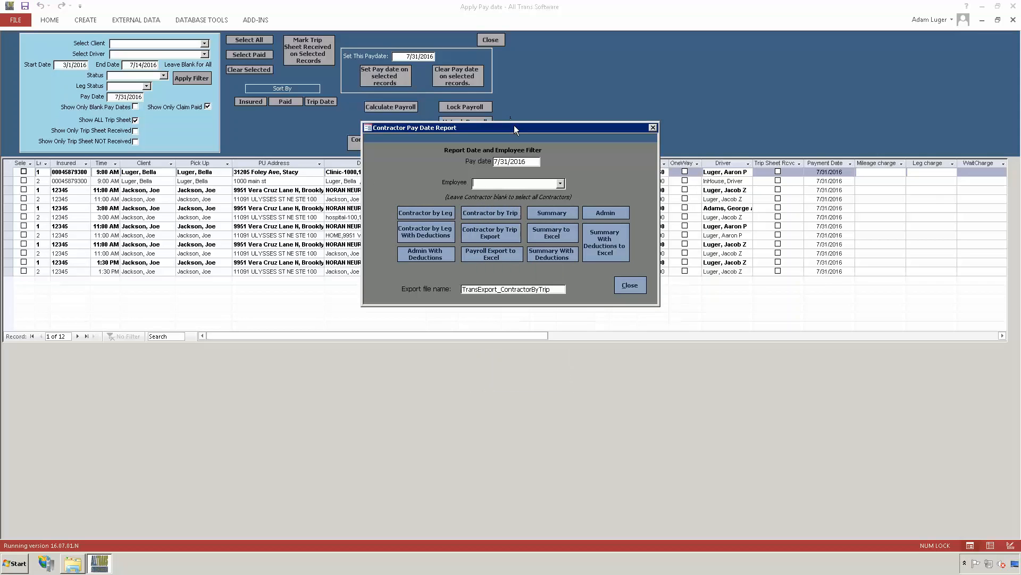
drag(514, 127, 544, 118)
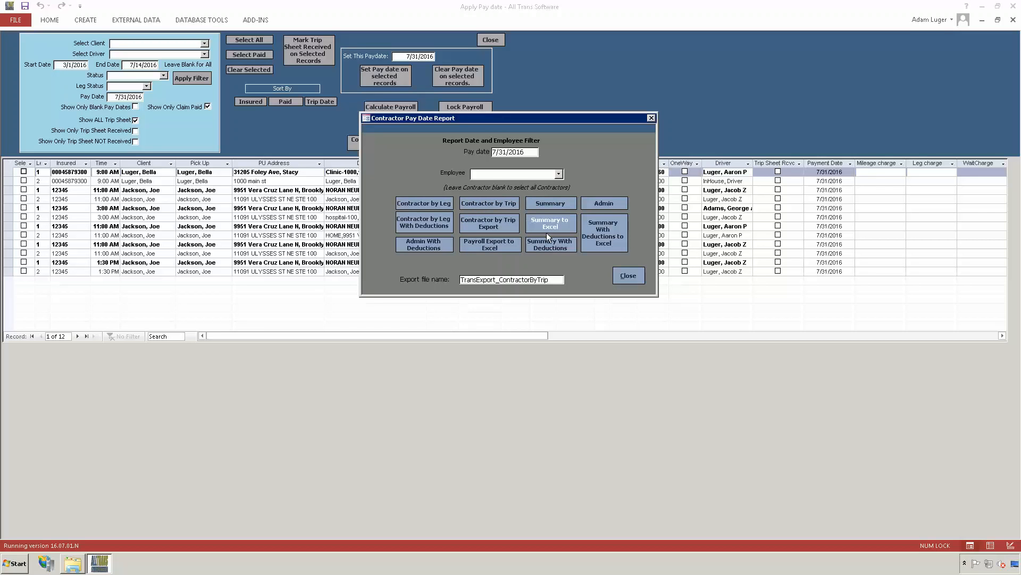
Generate the Contractor by Leg report, close the report options, and review each driver's page through to the report totals.
click(423, 204)
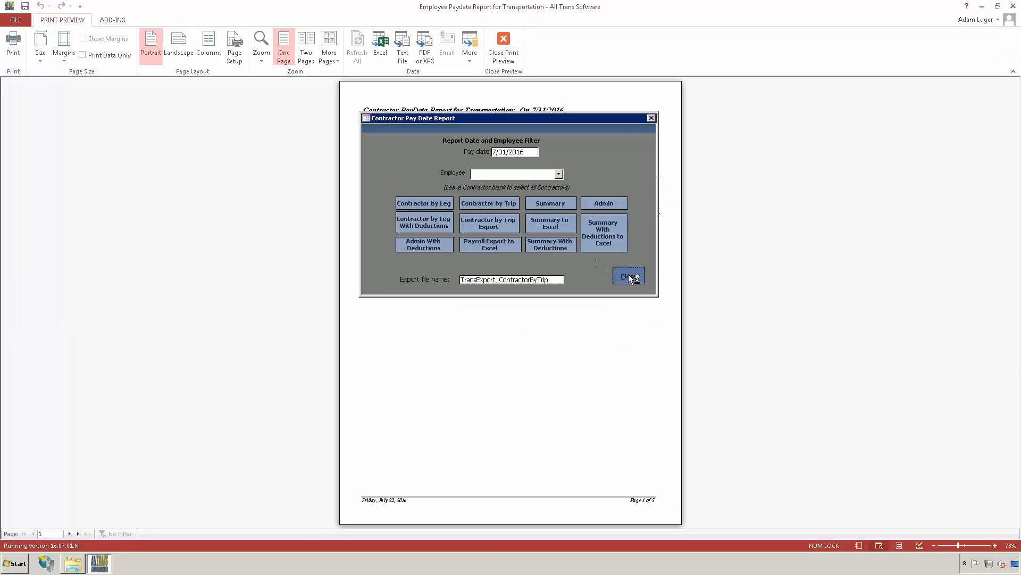
click(628, 275)
click(474, 94)
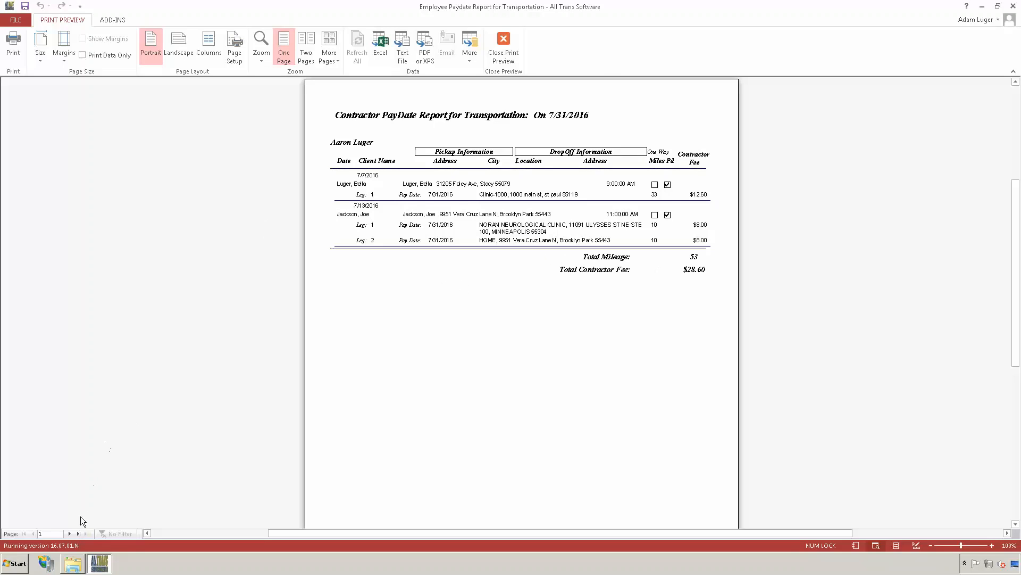
click(69, 534)
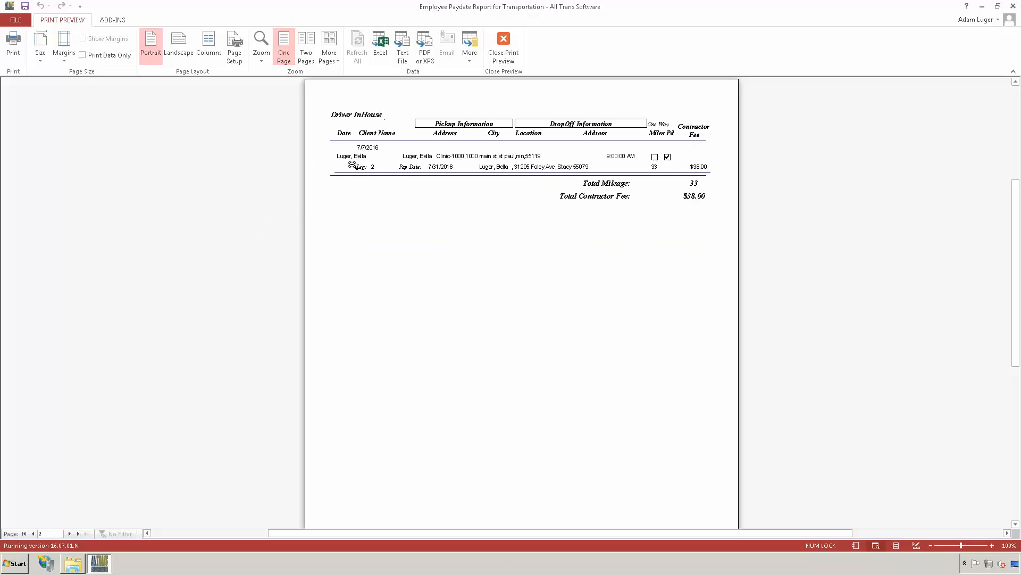
click(70, 534)
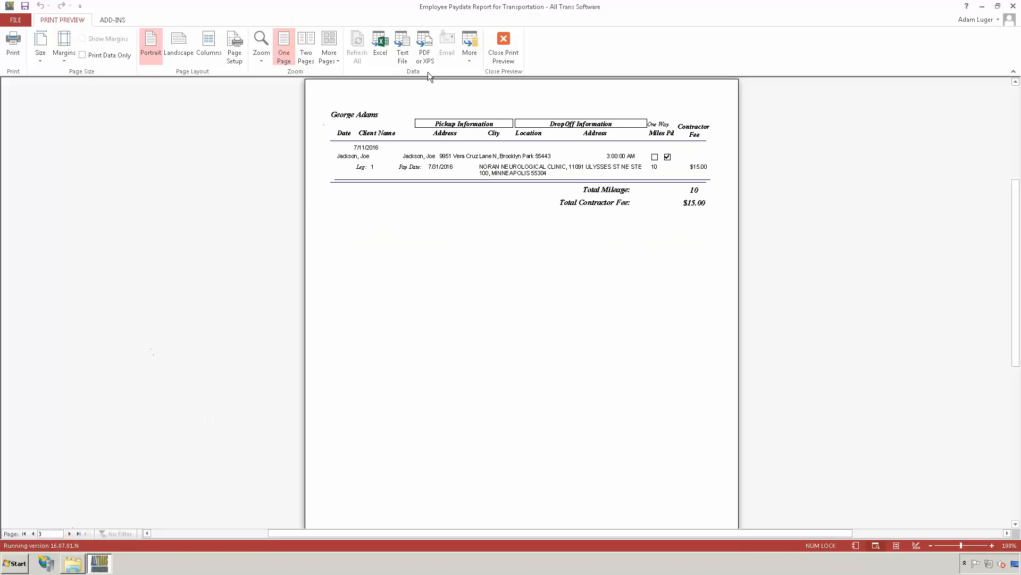
click(71, 534)
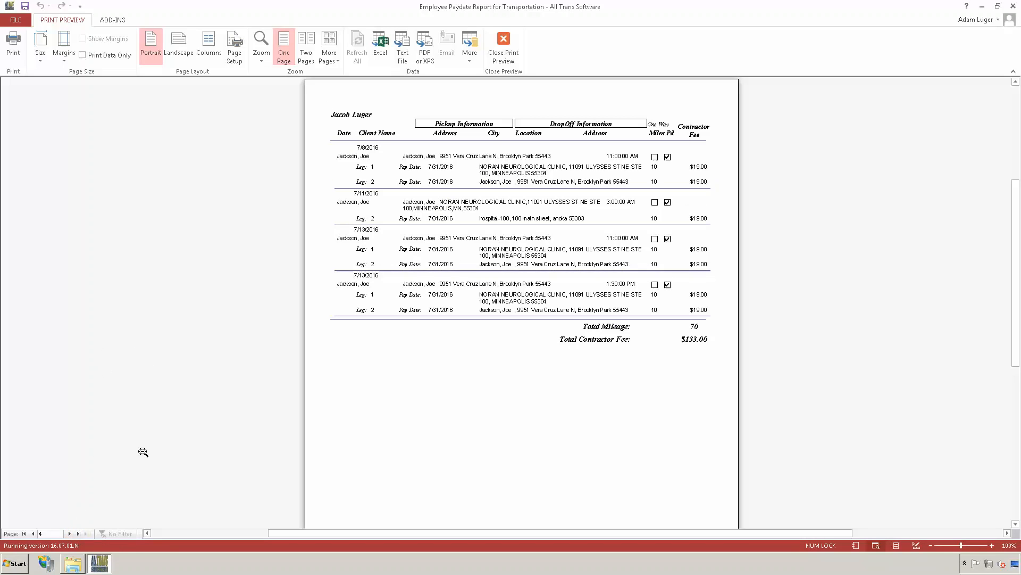
click(69, 533)
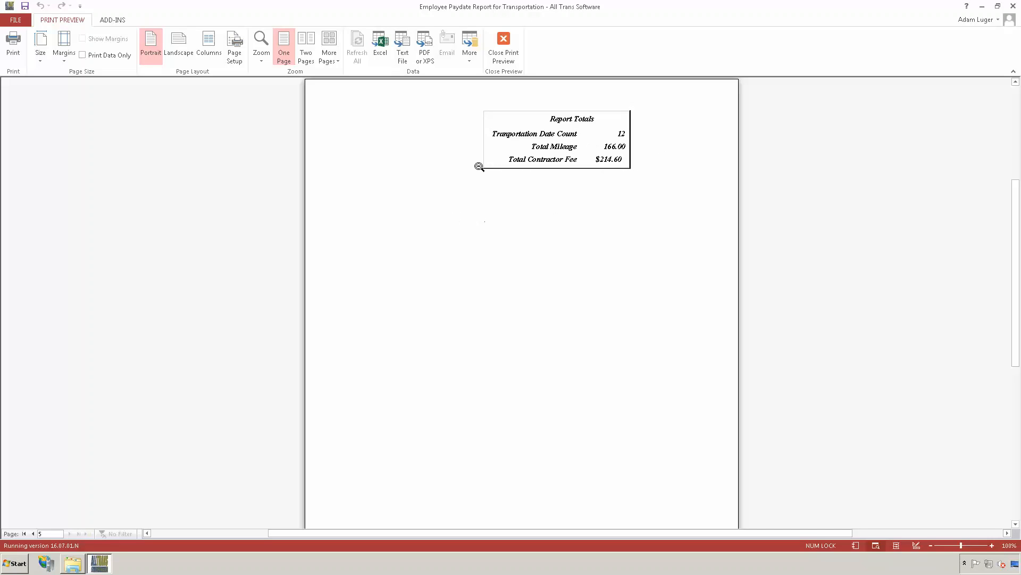
Close the report preview, select all listed trips, and lock the payroll for the selected records with pay date 7/31/2016.
click(505, 48)
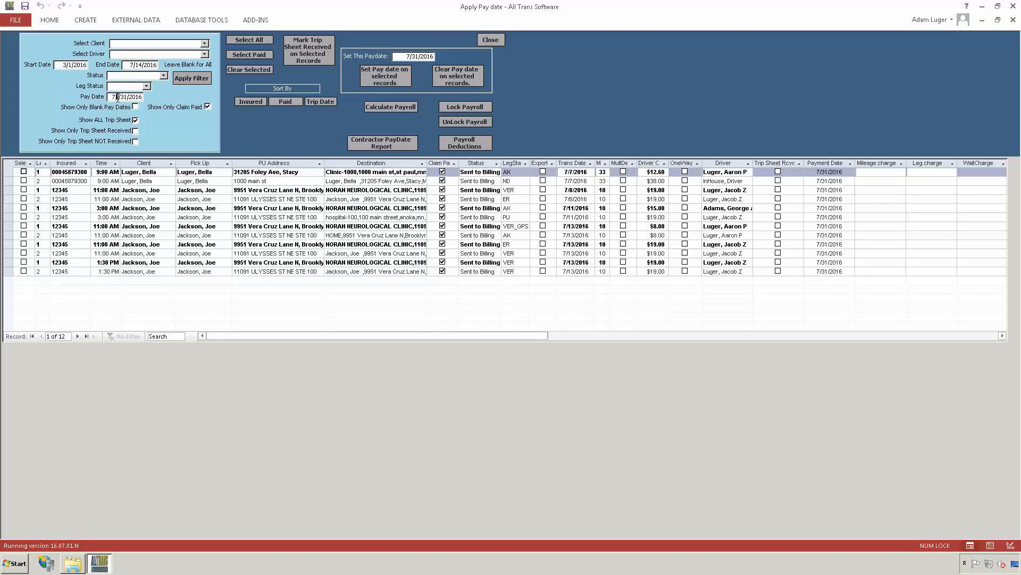
drag(112, 97, 228, 116)
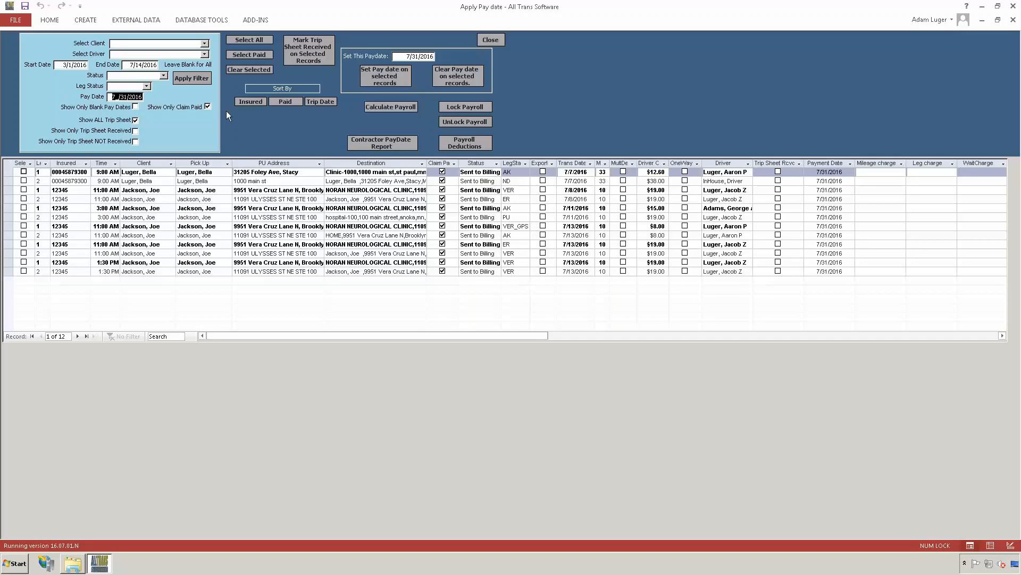
click(250, 39)
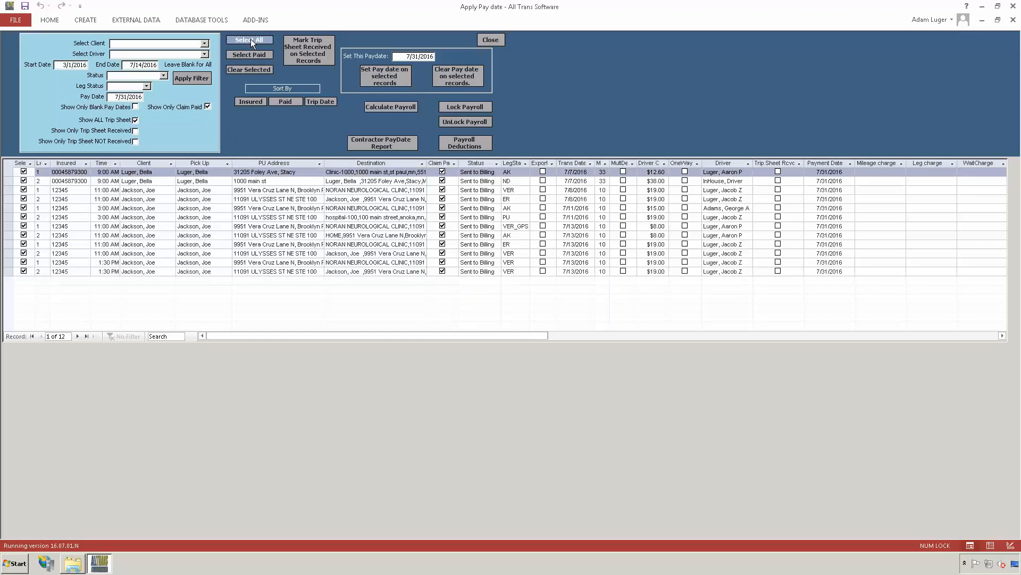
click(461, 107)
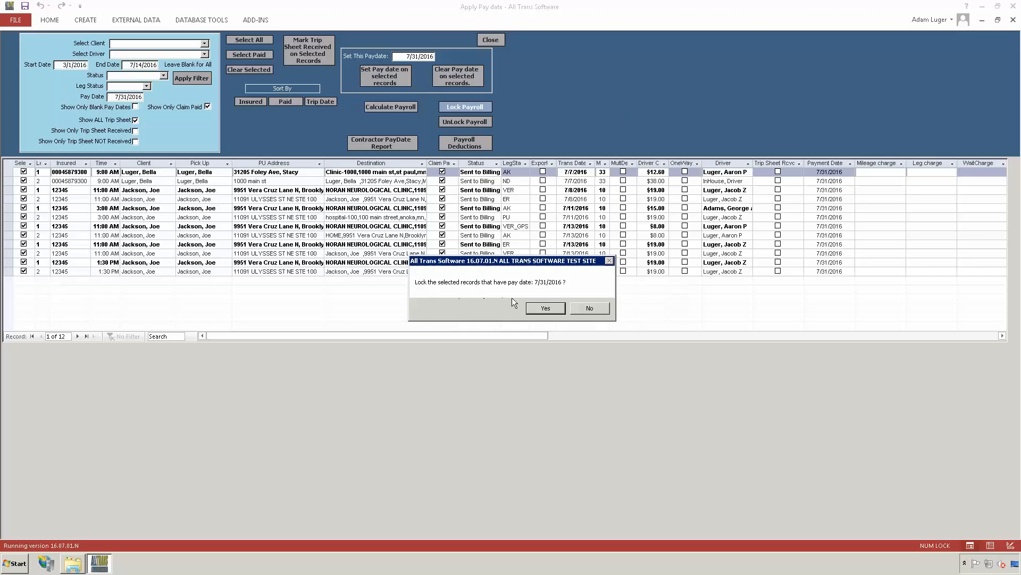
click(551, 308)
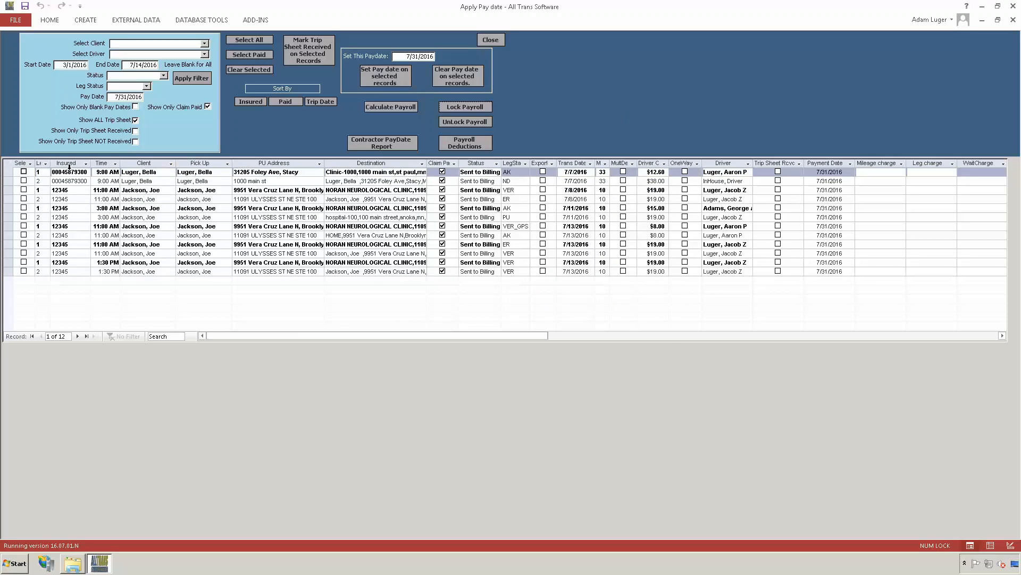
Review the driver pay amounts and payment dates of the trips in the list.
click(125, 181)
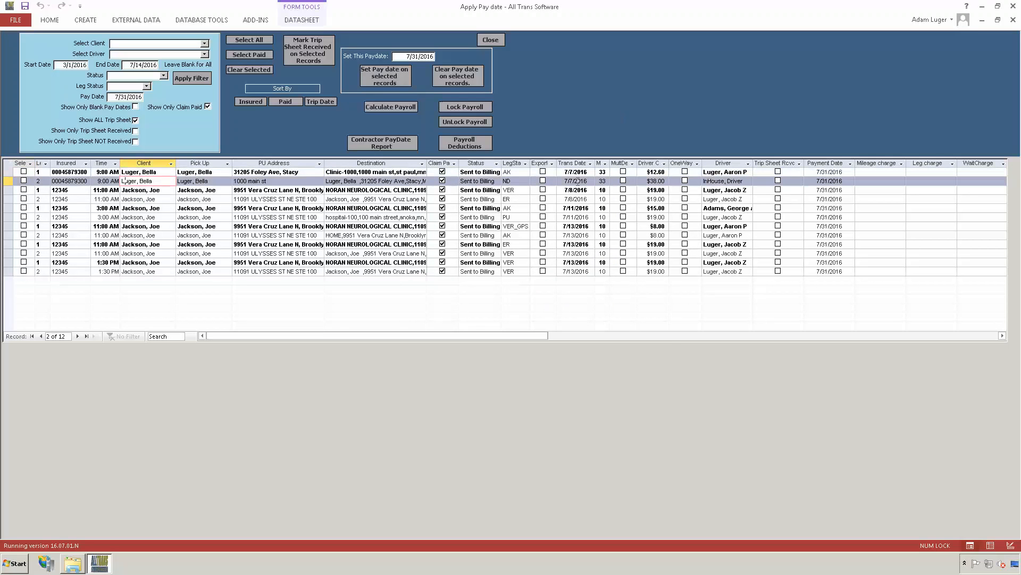
click(651, 163)
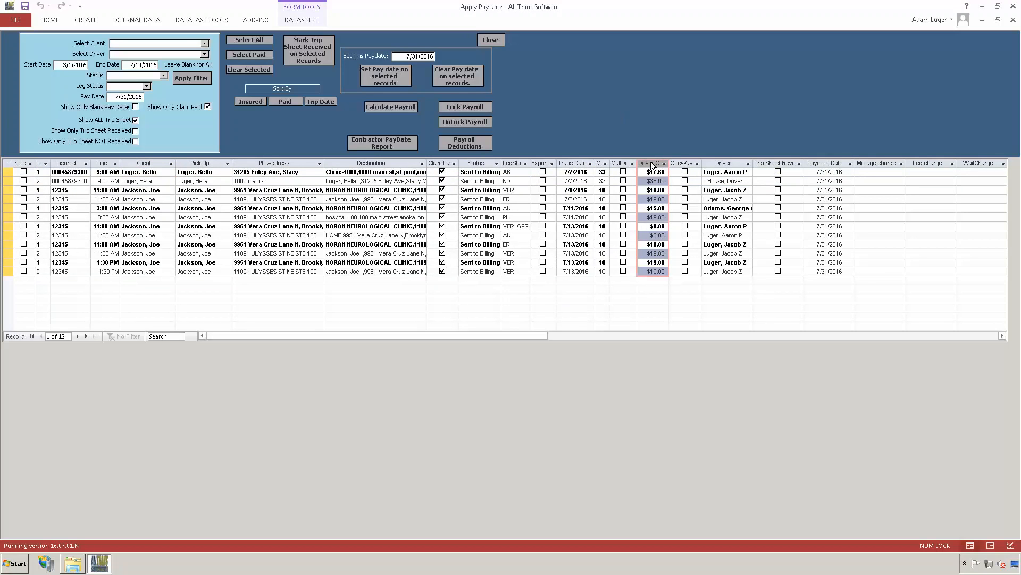
click(823, 163)
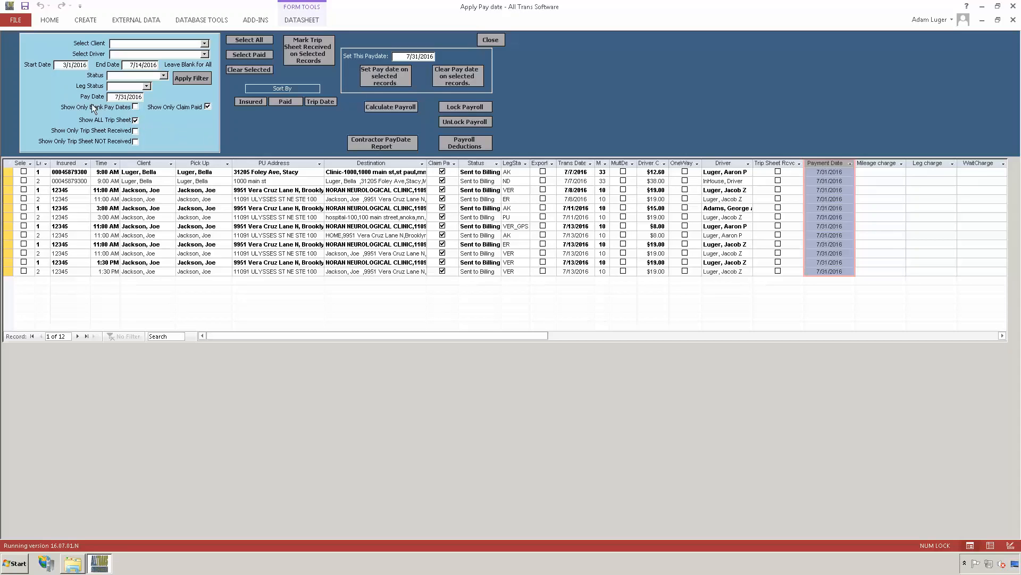
Set the trip filter's date range to start on 7/1/2016 and end on 7/15/2016.
click(56, 64)
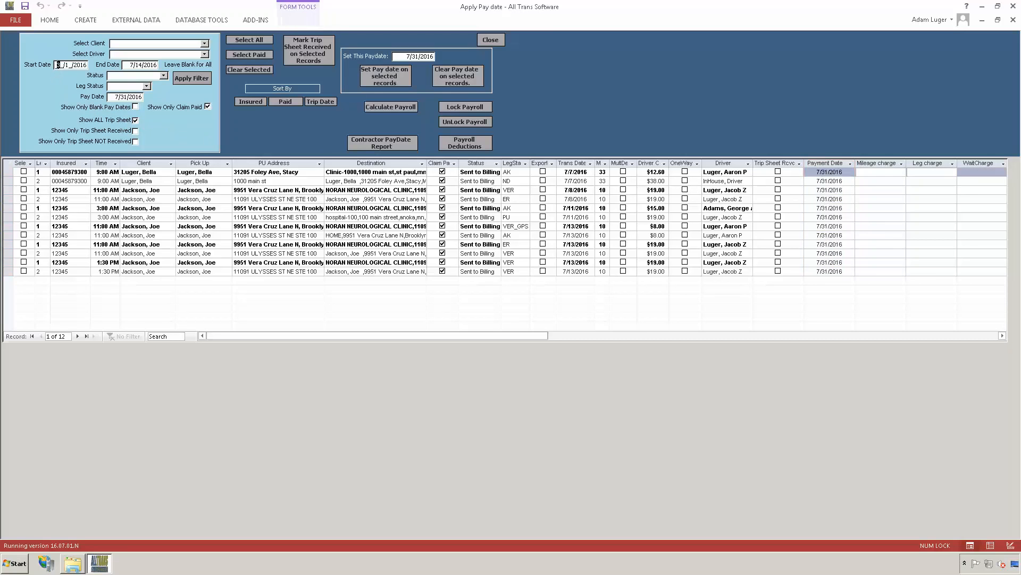
key(Tab)
click(61, 65)
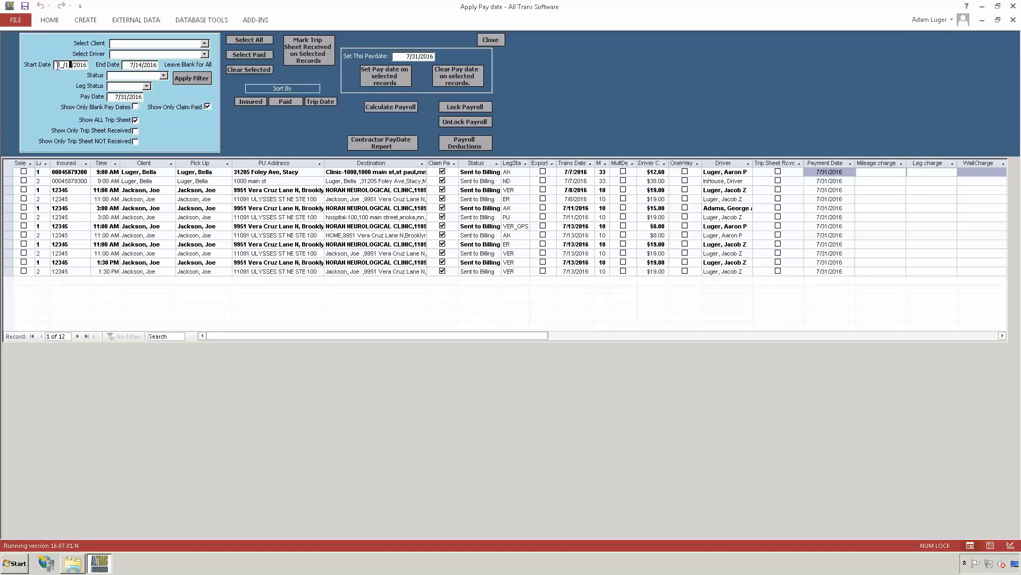
drag(57, 65, 126, 59)
text(07/01/2015)
key(Tab)
text(07)
click(72, 65)
key(BackSpace)
key(BackSpace)
text(16)
Clear the pay date filter, show only blank pay dates, include unpaid claims, set the status to Sent to Billing, and apply the filter.
drag(111, 97, 186, 99)
key(Delete)
click(137, 107)
click(208, 107)
click(163, 76)
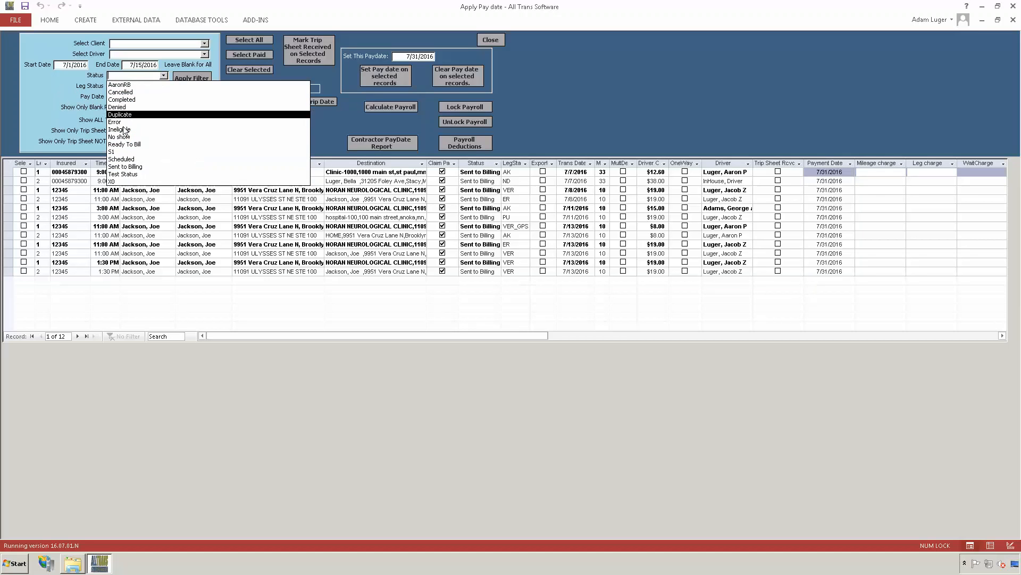
click(134, 167)
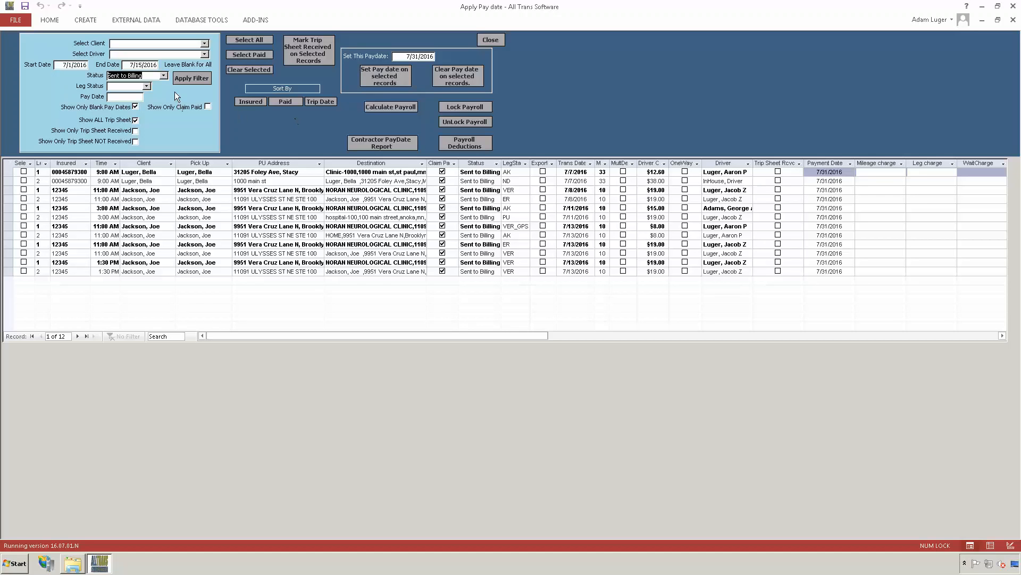
click(190, 78)
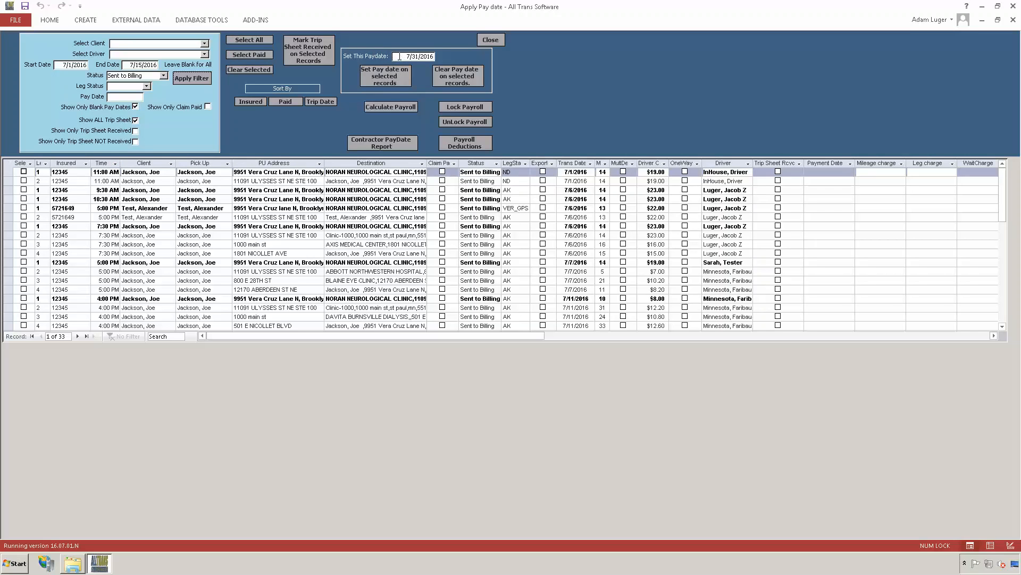
drag(404, 56, 446, 56)
click(114, 97)
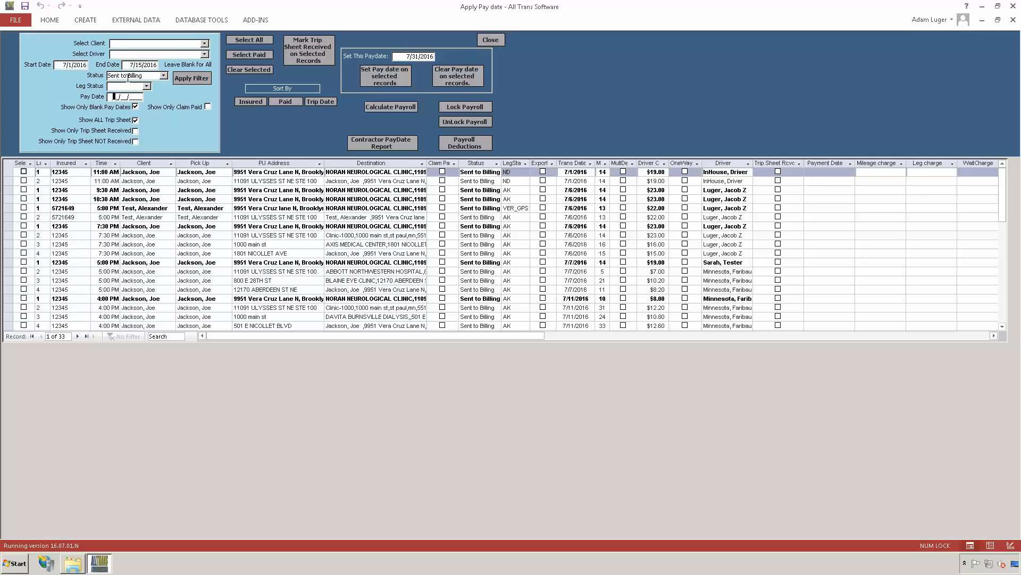